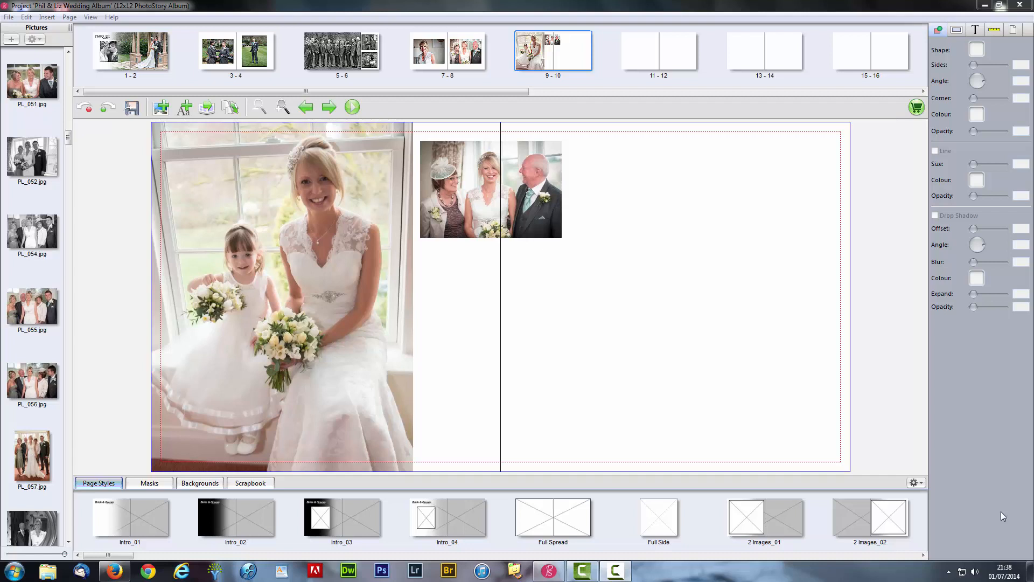
Add a black 1.0 border to the small photo of the bride with the older couple
{"action": "left_click", "coordinate": [549, 231]}
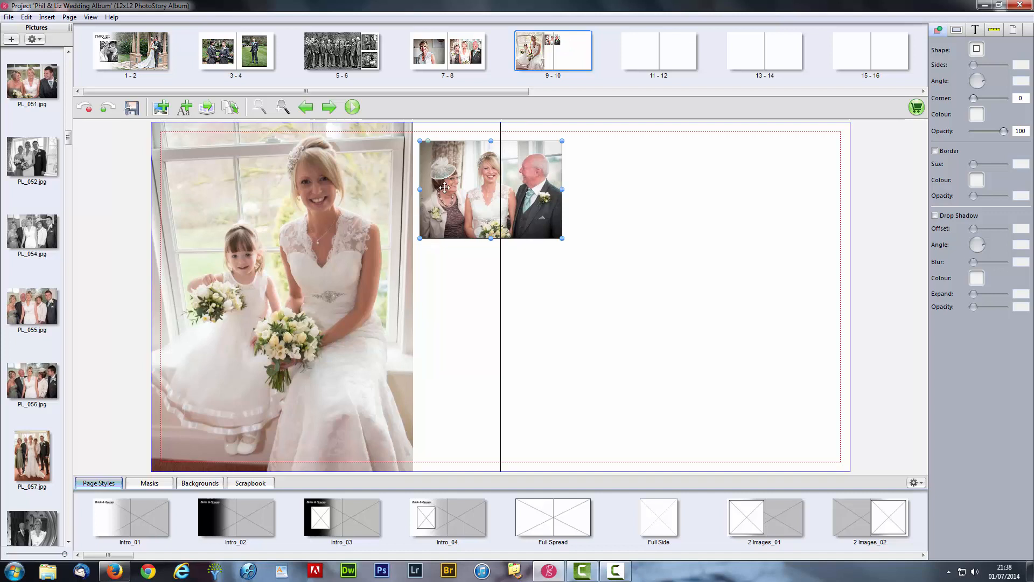
{"action": "left_click", "coordinate": [786, 275]}
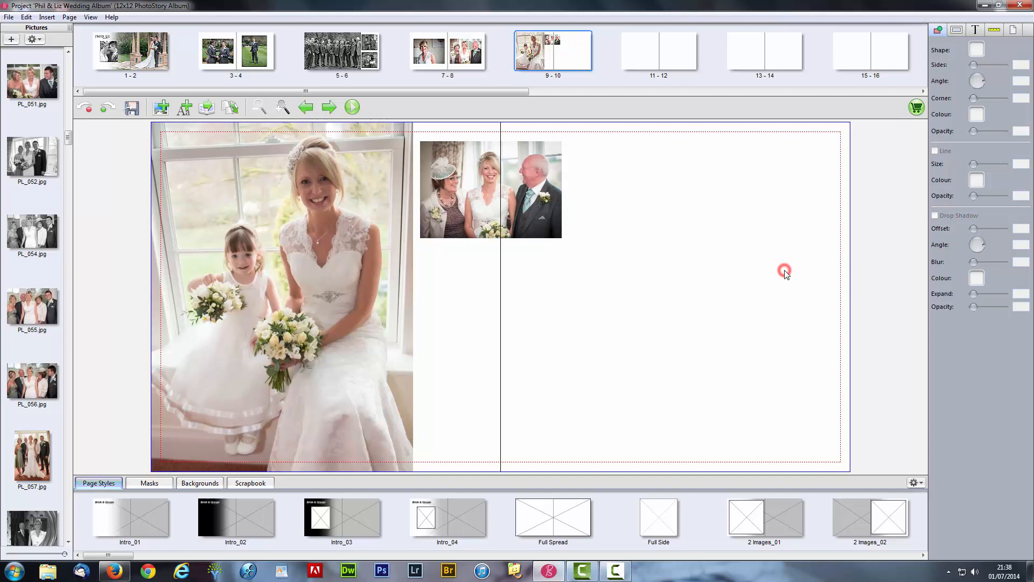
{"action": "left_click", "coordinate": [518, 194]}
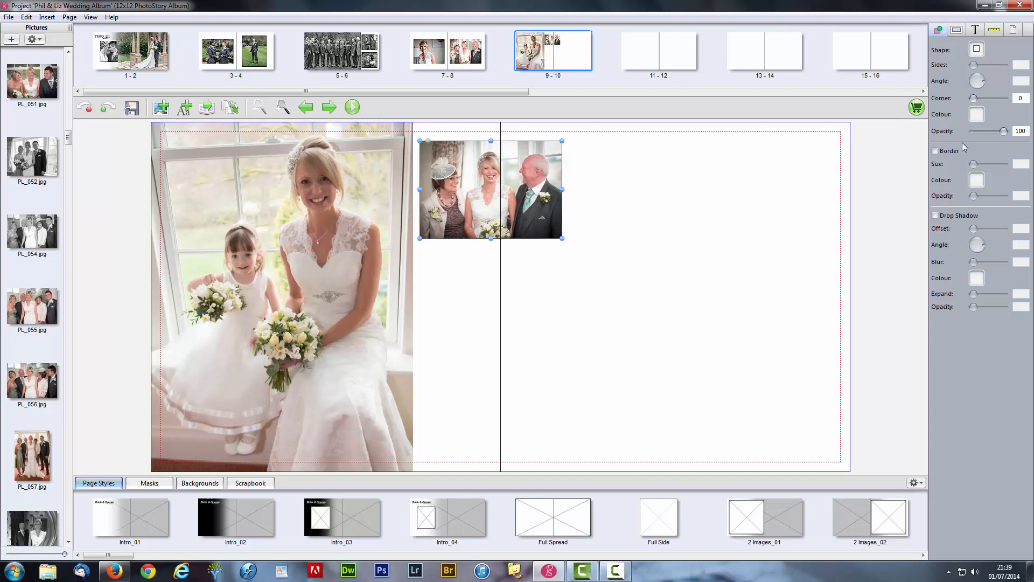
{"action": "left_click", "coordinate": [935, 151]}
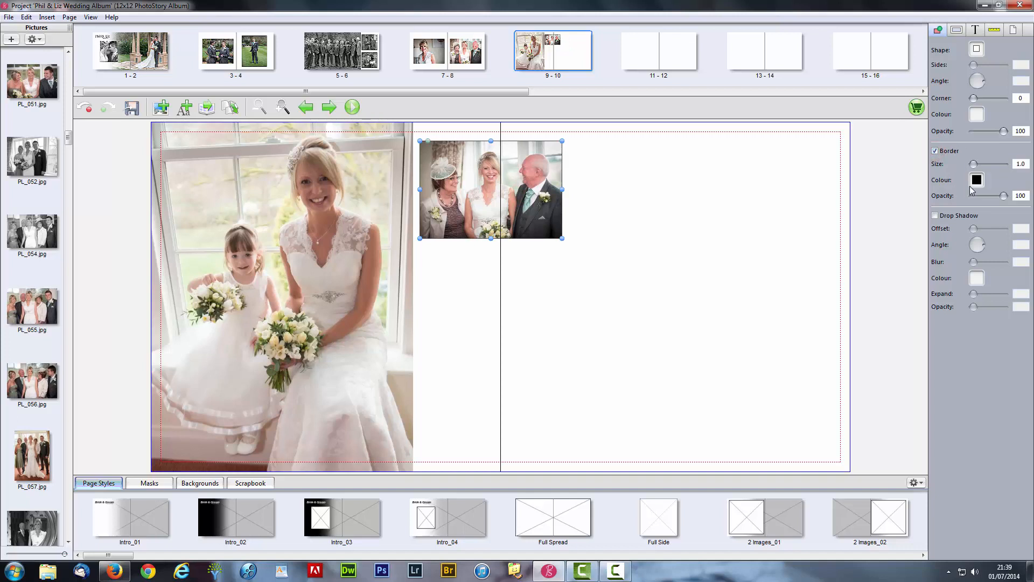
{"action": "left_click", "coordinate": [696, 215]}
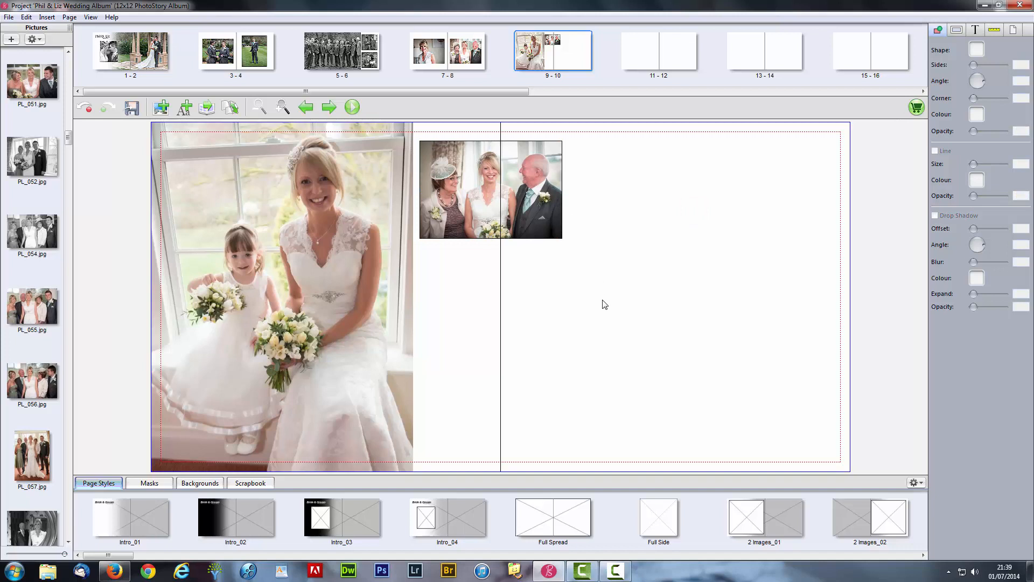
Add a black 1.0 border to the large photo of the bride and flower girl
{"action": "left_click", "coordinate": [348, 198]}
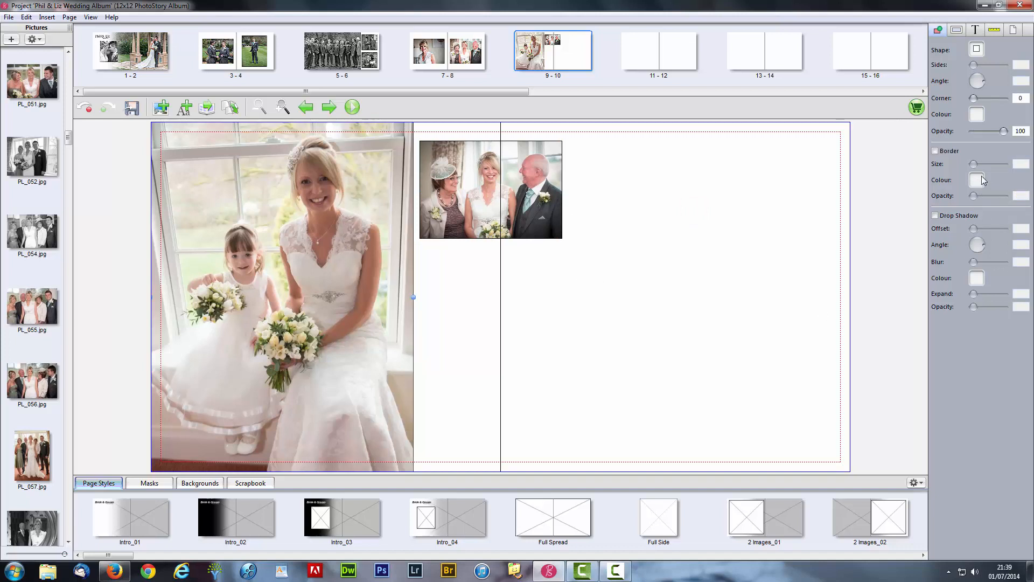
{"action": "left_click", "coordinate": [935, 151]}
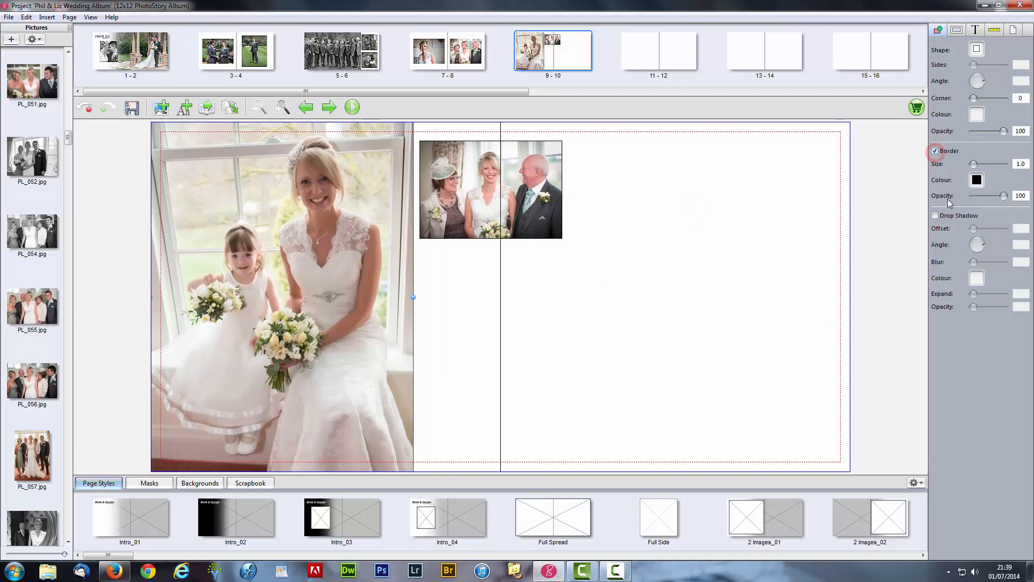
{"action": "left_click", "coordinate": [608, 298]}
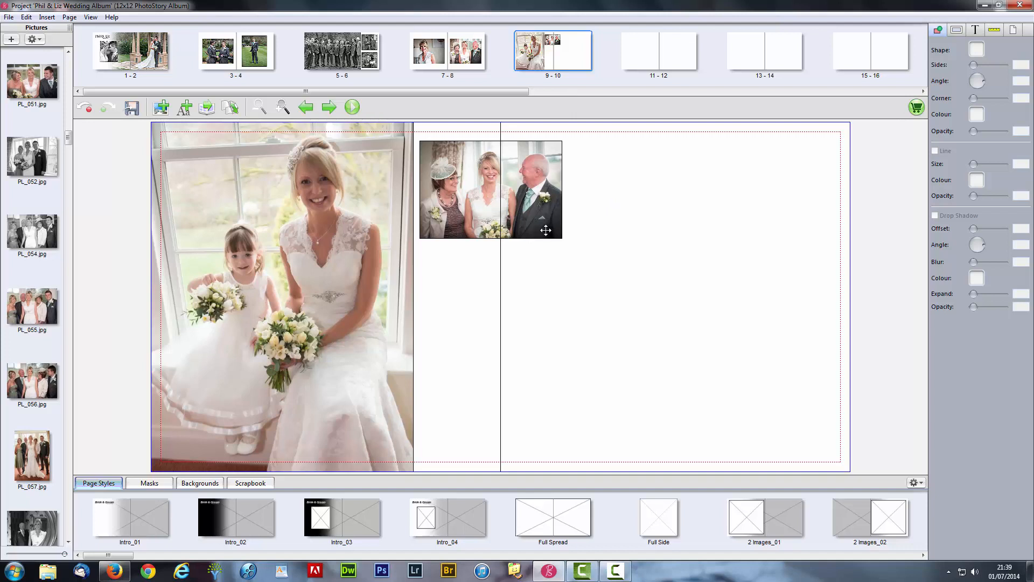
Copy the small bordered photo, paste a duplicate onto the spread and place it directly right of the original
{"action": "left_click", "coordinate": [511, 173]}
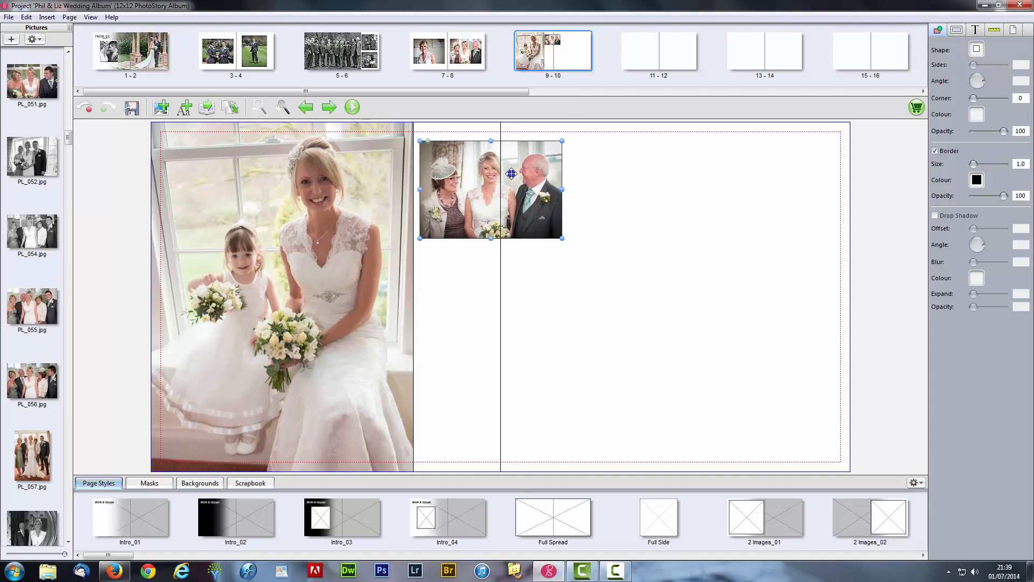
{"action": "right_click", "coordinate": [512, 174]}
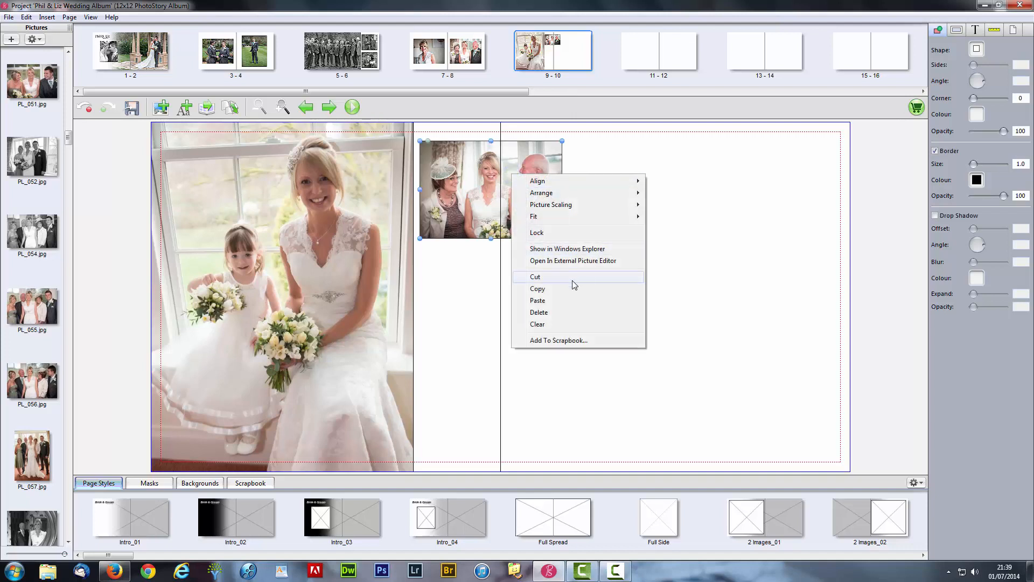
{"action": "left_click", "coordinate": [557, 288]}
{"action": "right_click", "coordinate": [641, 172]}
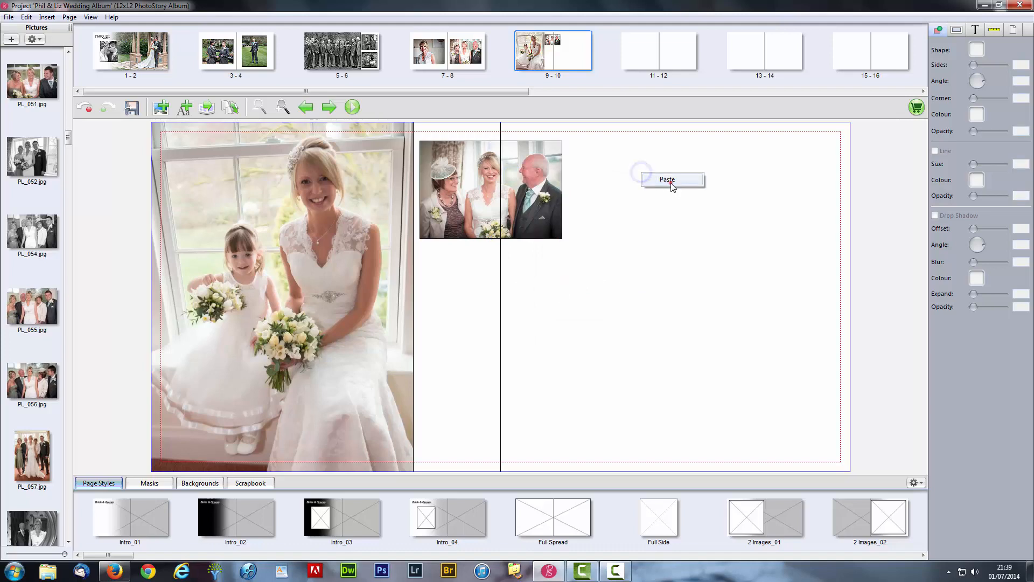
{"action": "left_click", "coordinate": [662, 179]}
{"action": "left_click_drag", "start_coordinate": [729, 225], "coordinate": [641, 206]}
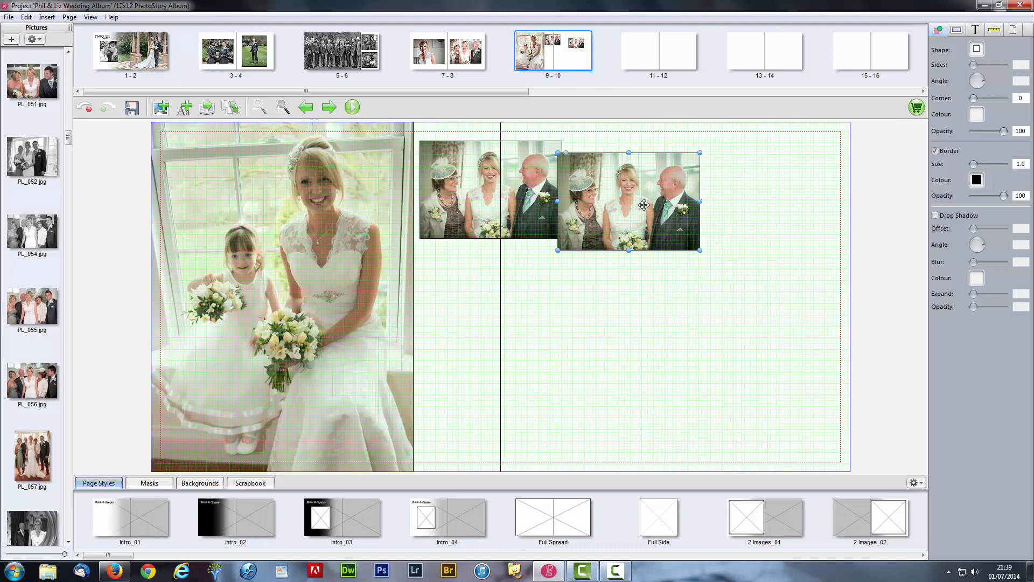
Paste a second duplicate of the bordered photo and place it at the right end of the row, against the page edge
{"action": "right_click", "coordinate": [797, 199]}
{"action": "left_click", "coordinate": [823, 205]}
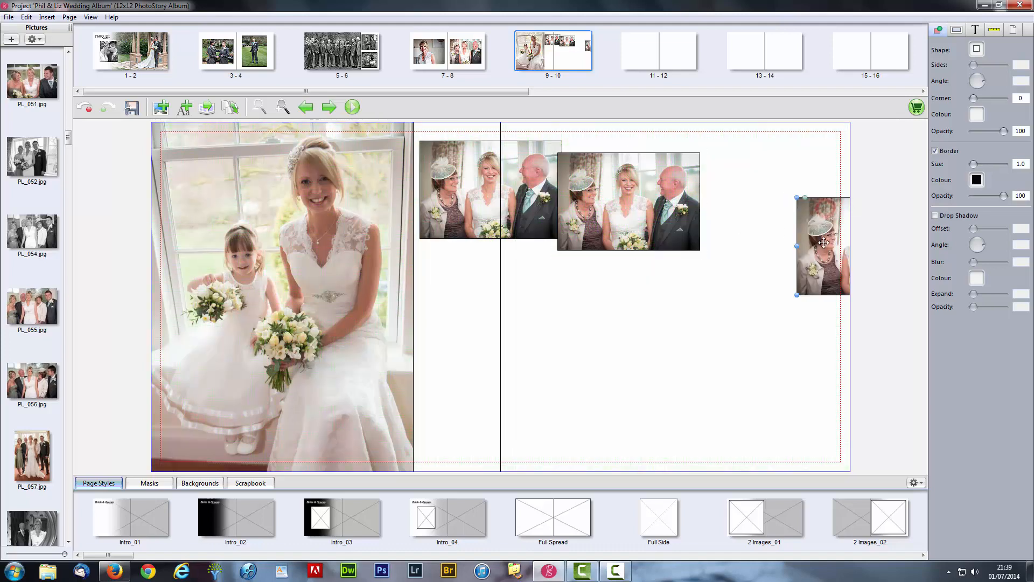
{"action": "left_click_drag", "start_coordinate": [824, 241], "coordinate": [727, 195]}
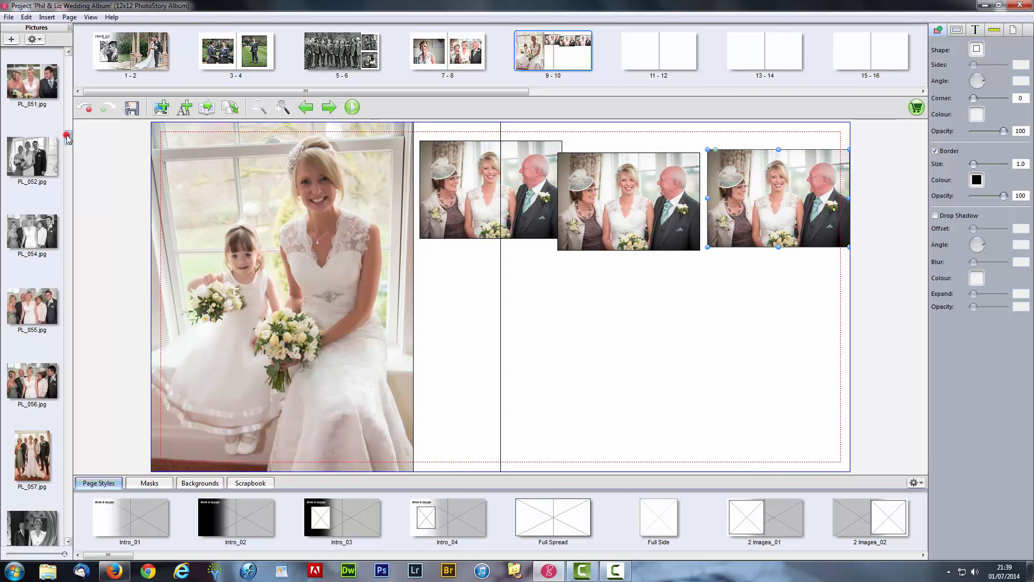
Replace the picture in the middle copy with PL_040.jpg and shift its crop area slightly upward
{"action": "left_click_drag", "start_coordinate": [67, 138], "coordinate": [68, 123]}
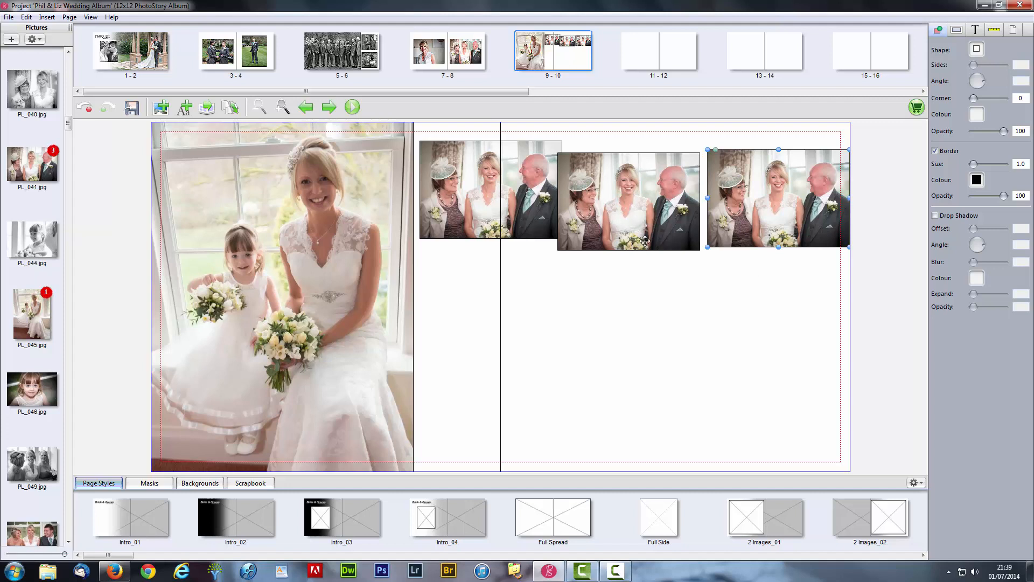
{"action": "left_click", "coordinate": [634, 189]}
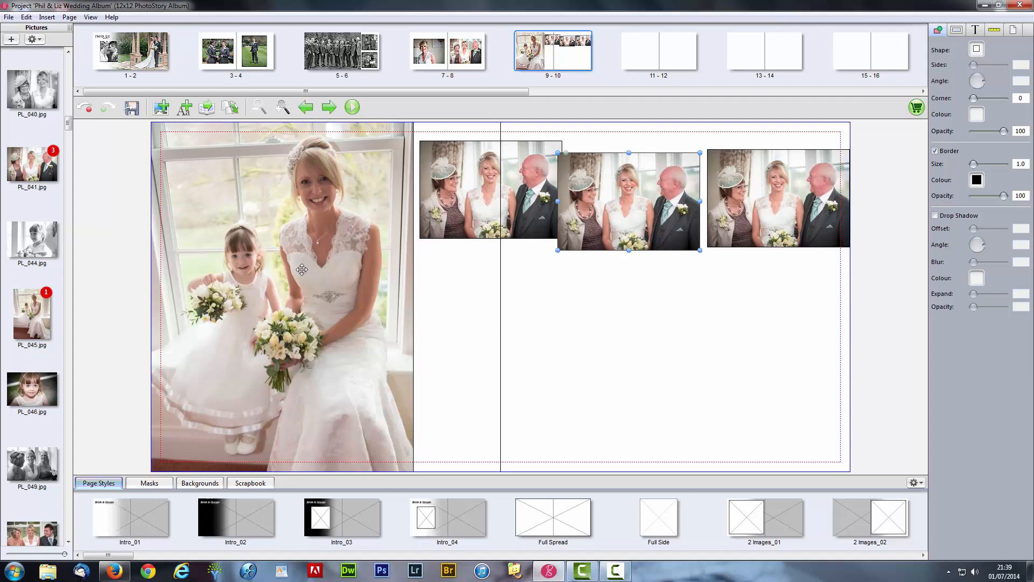
{"action": "left_click_drag", "start_coordinate": [32, 86], "coordinate": [635, 210]}
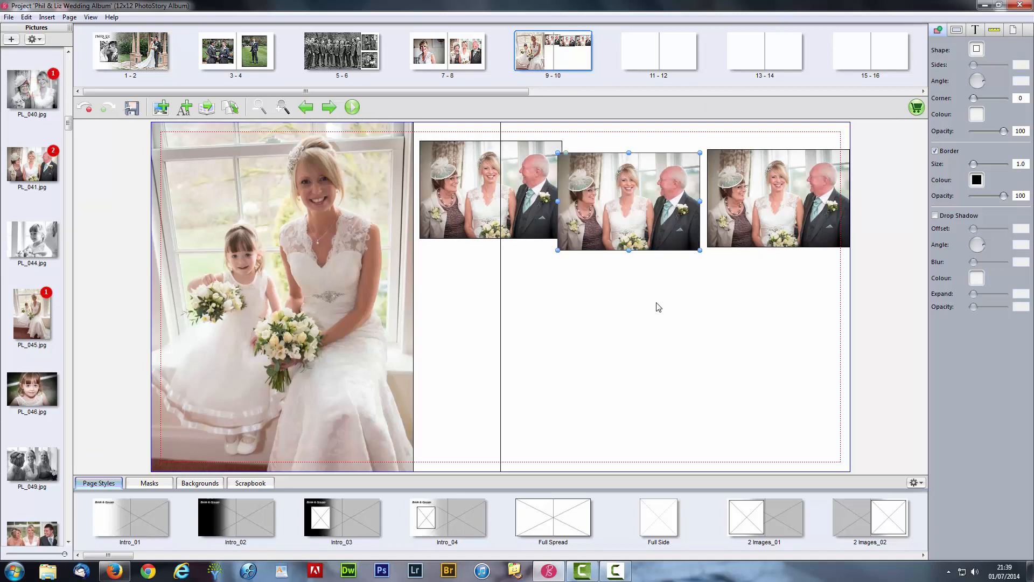
{"action": "double_click", "coordinate": [628, 212]}
{"action": "left_click_drag", "start_coordinate": [614, 190], "coordinate": [614, 182]}
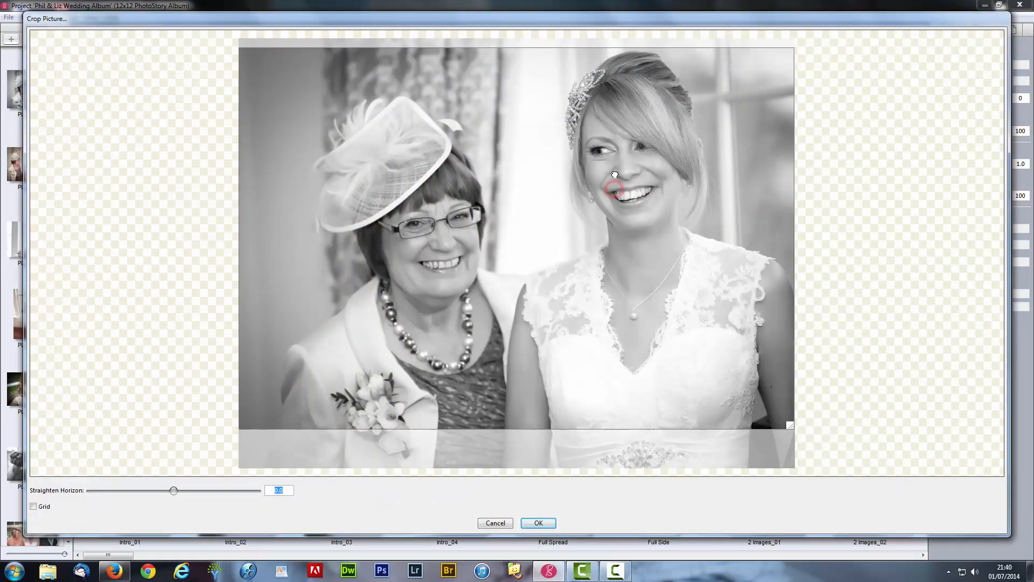
{"action": "left_click", "coordinate": [538, 522]}
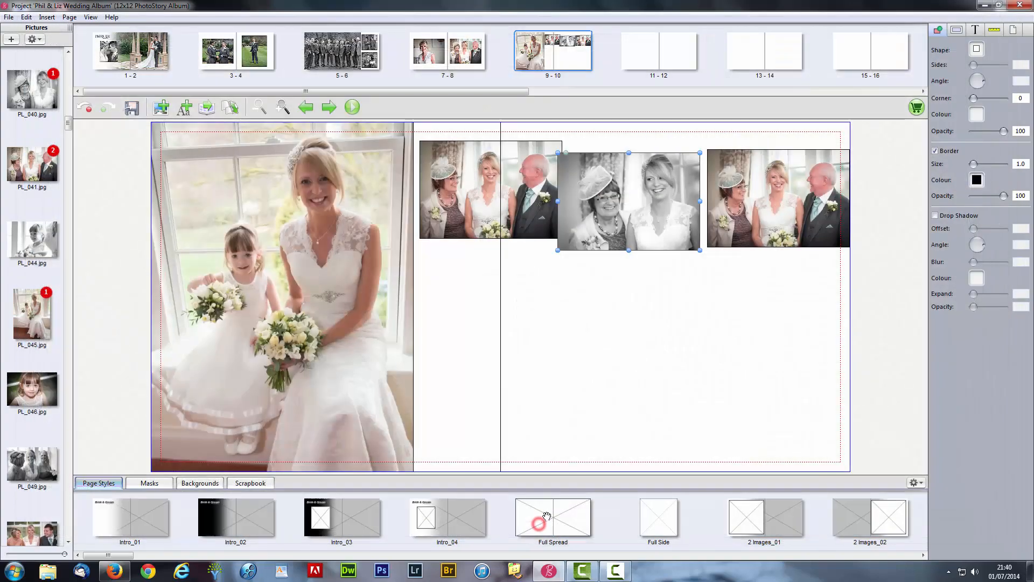
Replace the picture in the rightmost copy with PL_051.jpg
{"action": "left_click", "coordinate": [798, 216]}
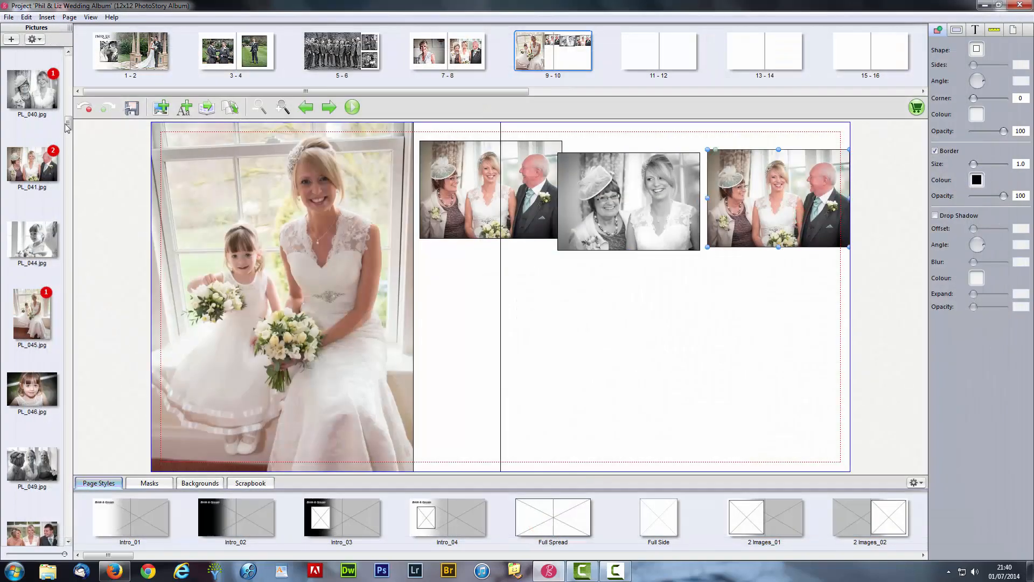
{"action": "left_click_drag", "start_coordinate": [68, 123], "coordinate": [69, 132]}
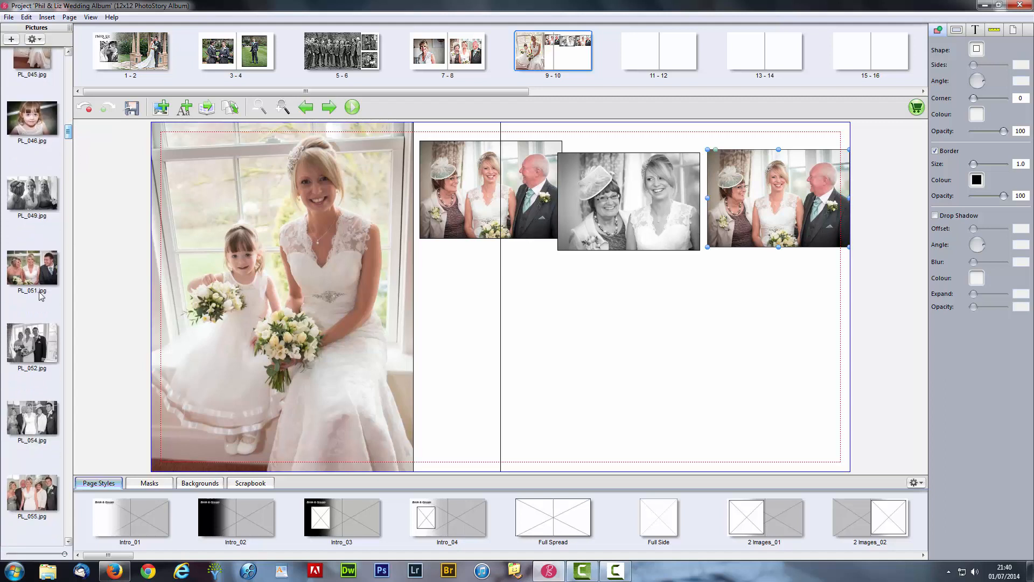
{"action": "left_click_drag", "start_coordinate": [34, 267], "coordinate": [784, 212]}
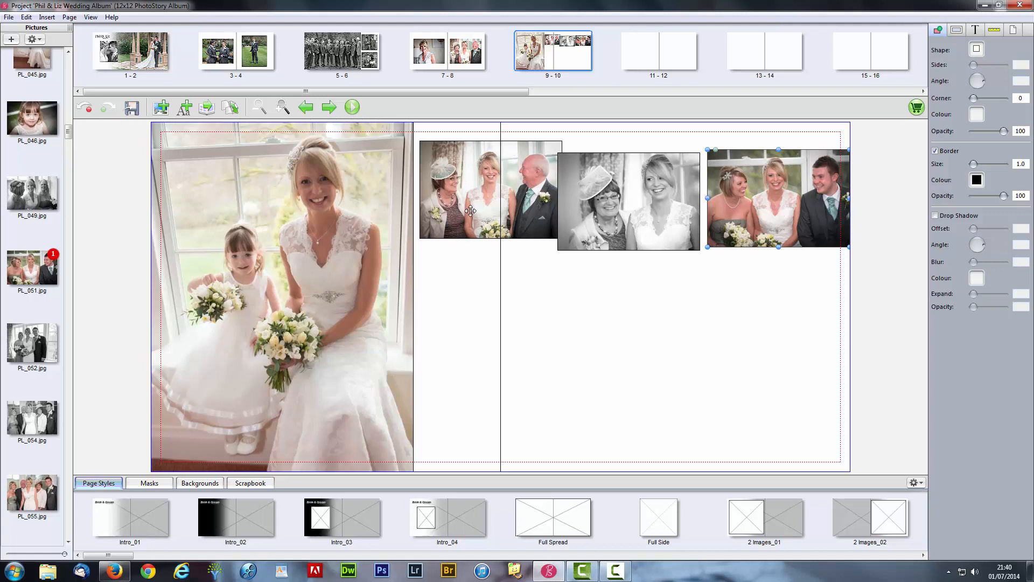
Nudge the first small photo in the row upward by four small increments
{"action": "left_click", "coordinate": [466, 179]}
{"action": "key", "text": "Up"}
{"action": "key", "text": "Up"}
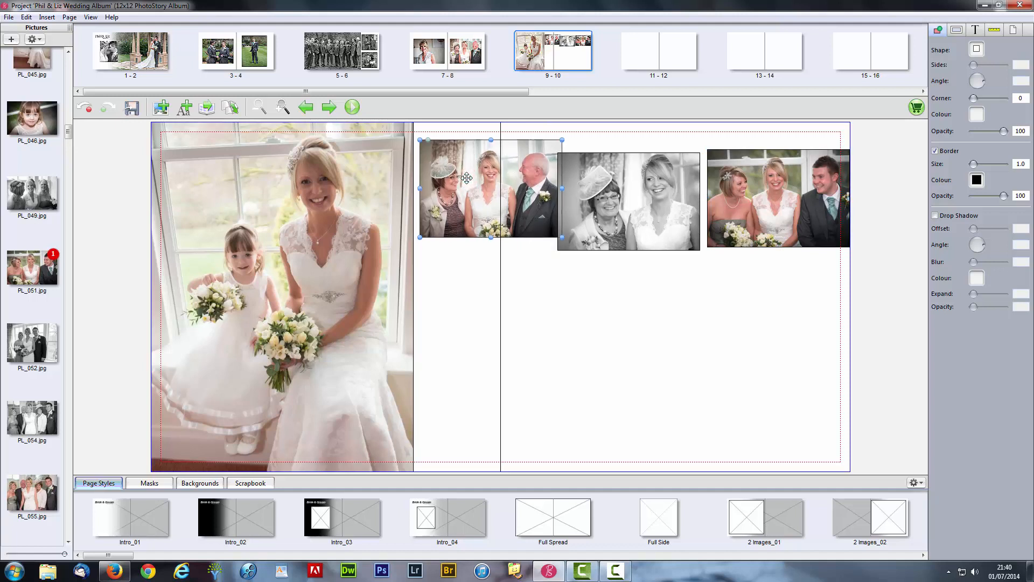
{"action": "key", "text": "Up"}
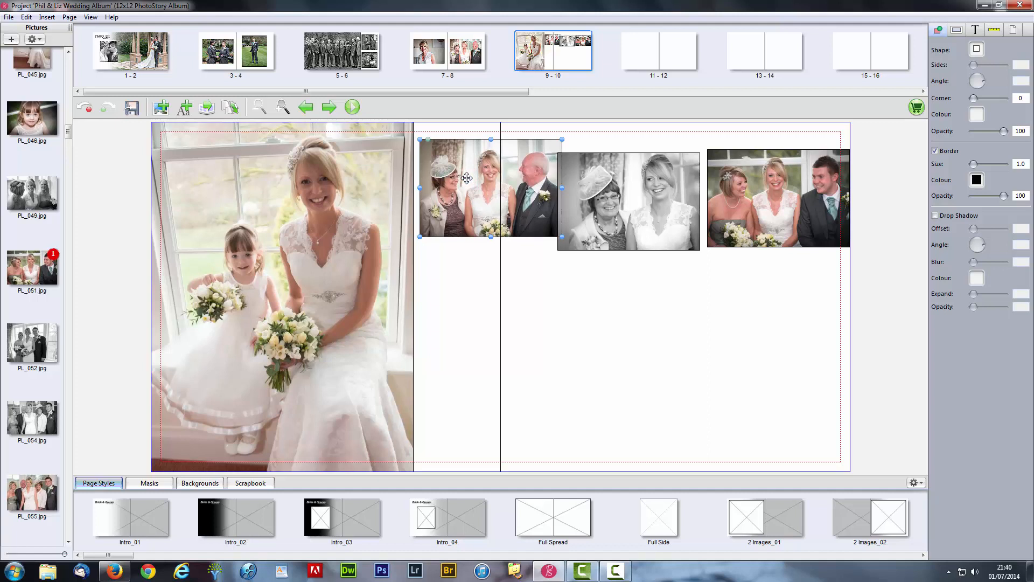
{"action": "key", "text": "Up"}
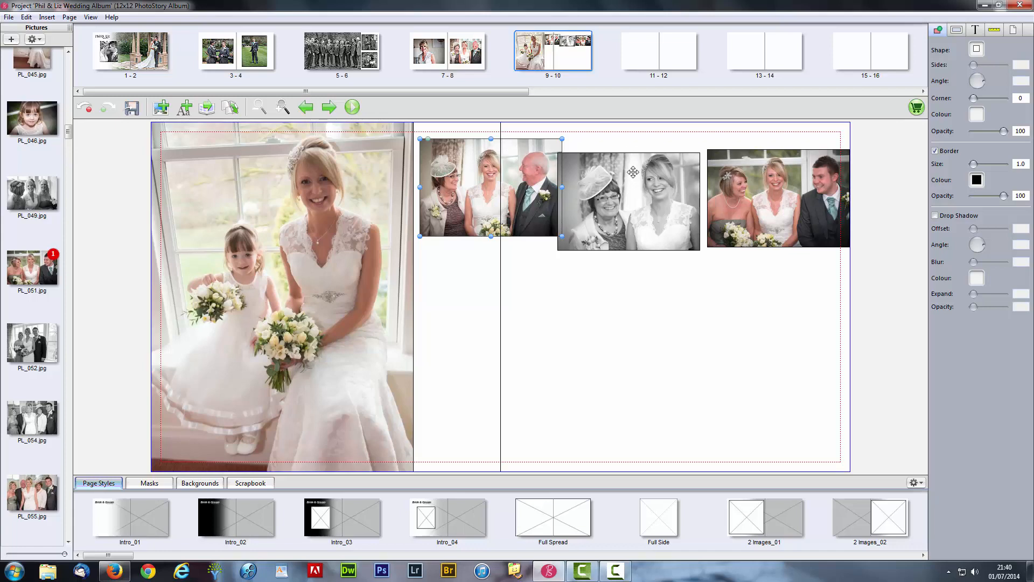
Move the rightmost photo slightly down and inward, then align all three small photos by their top edges
{"action": "mouse_move", "coordinate": [764, 196]}
{"action": "left_mouse_down"}
{"action": "mouse_move", "coordinate": [766, 174]}
{"action": "mouse_move", "coordinate": [770, 215]}
{"action": "left_mouse_up"}
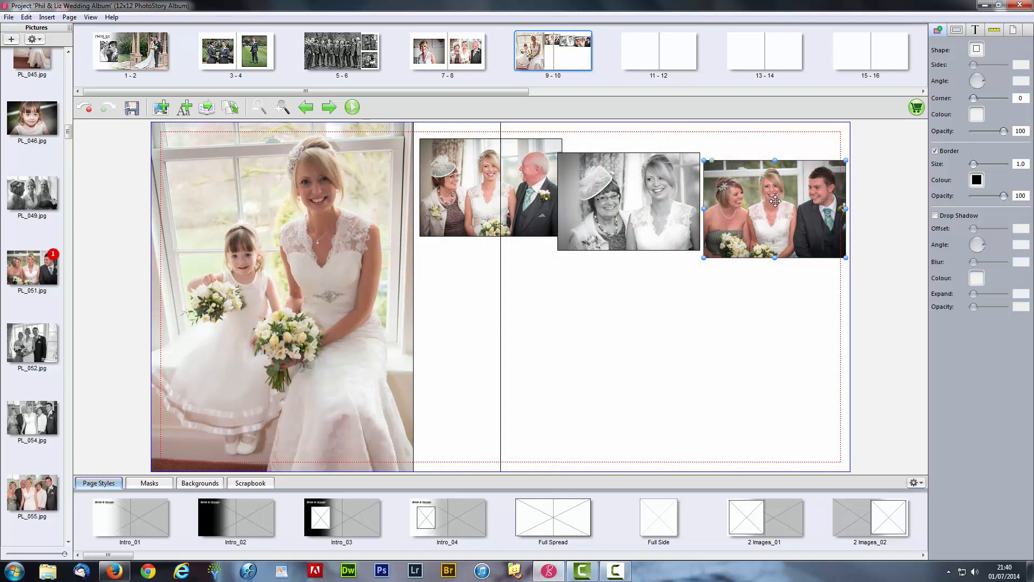
{"action": "left_click", "coordinate": [651, 187], "text": "shift"}
{"action": "left_click", "coordinate": [471, 168], "text": "shift"}
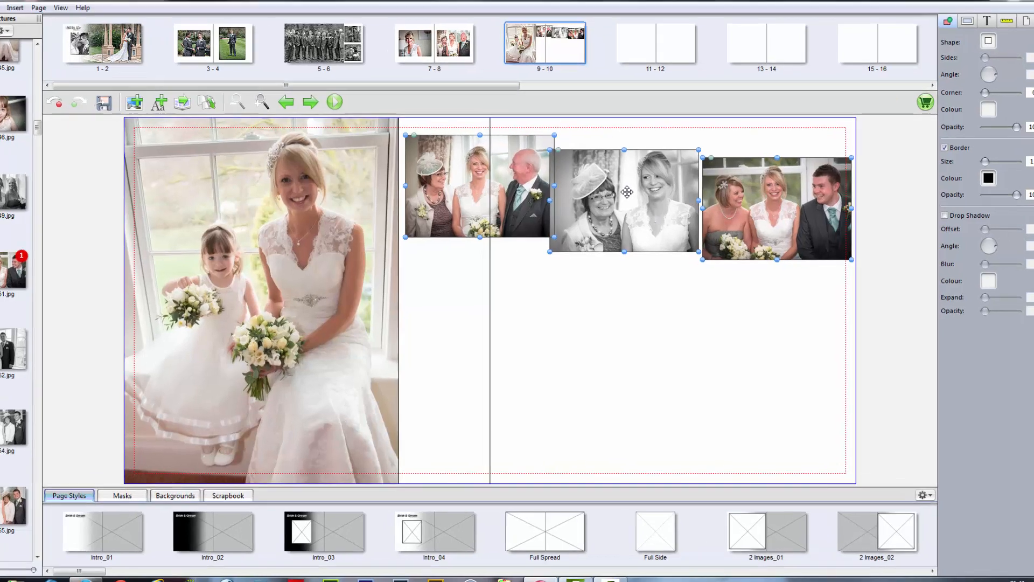
{"action": "right_click", "coordinate": [631, 194]}
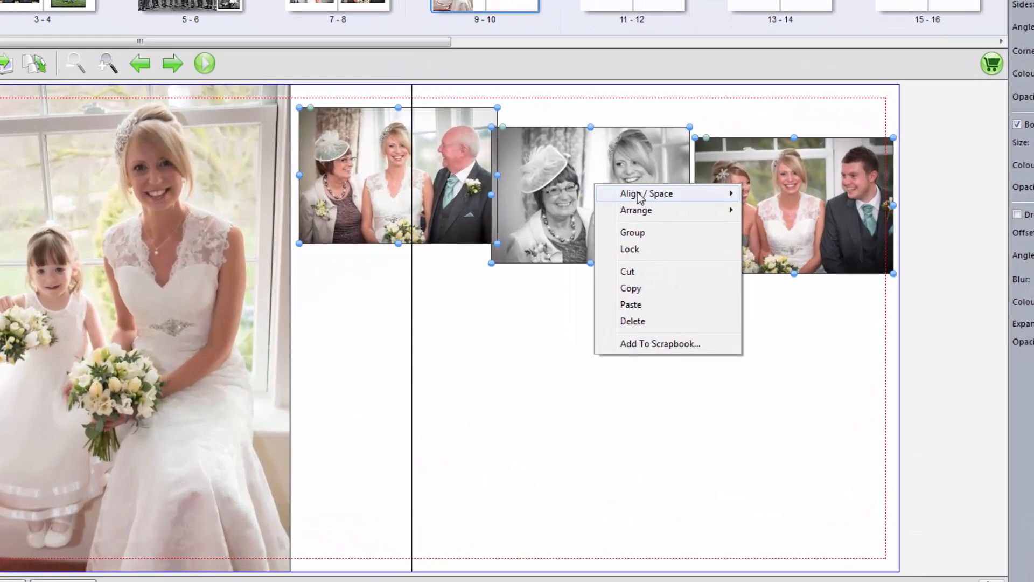
{"action": "mouse_move", "coordinate": [643, 198]}
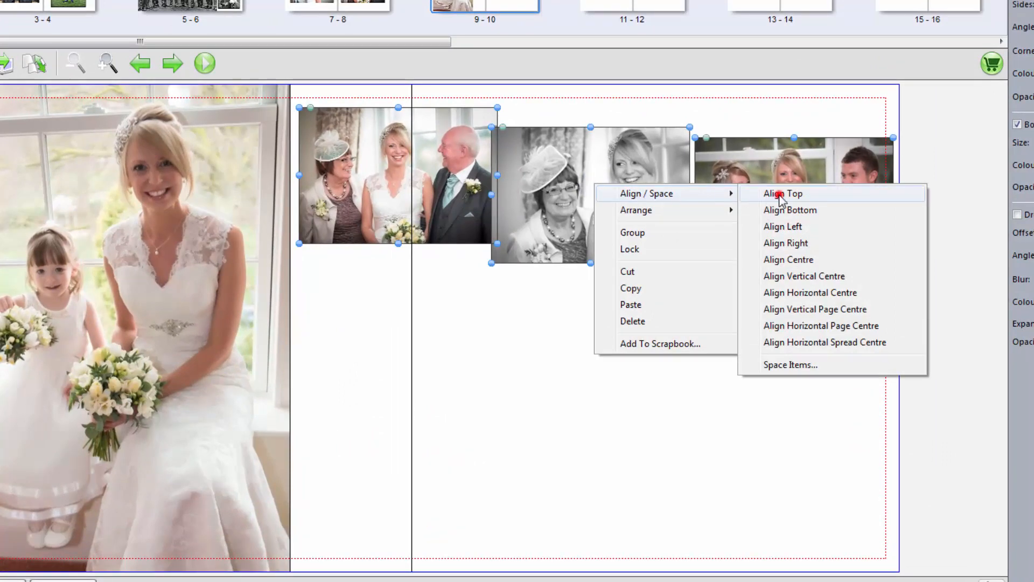
{"action": "left_click", "coordinate": [779, 195]}
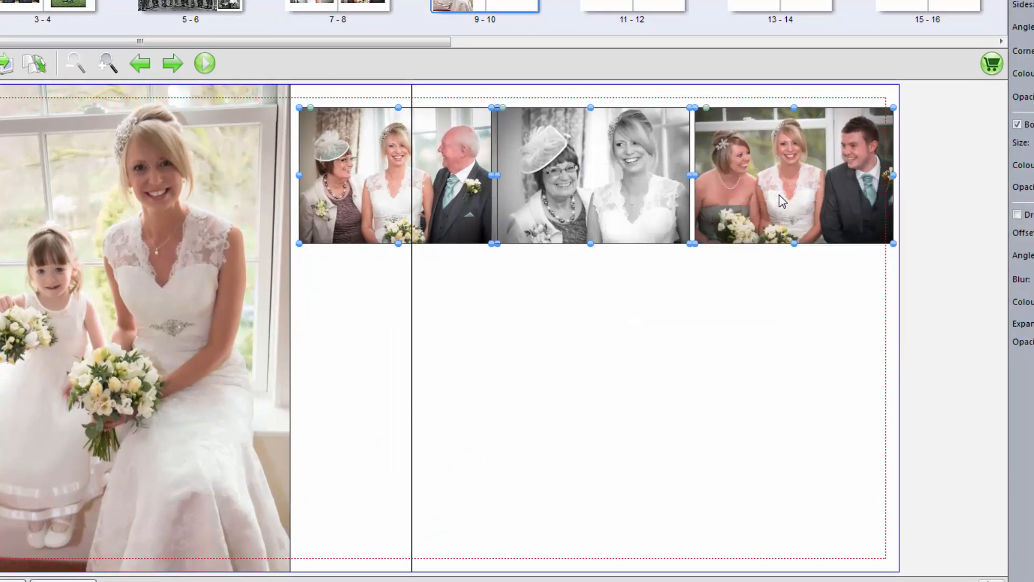
{"action": "left_click", "coordinate": [770, 348]}
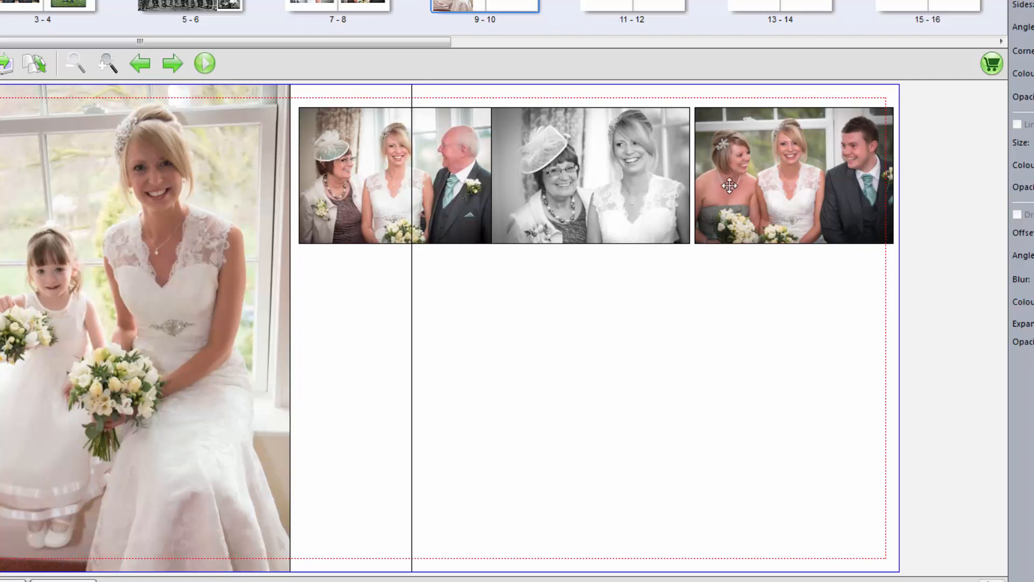
Move the rightmost photo outward to the page edge and realign the tops of all three small photos
{"action": "left_click", "coordinate": [748, 167]}
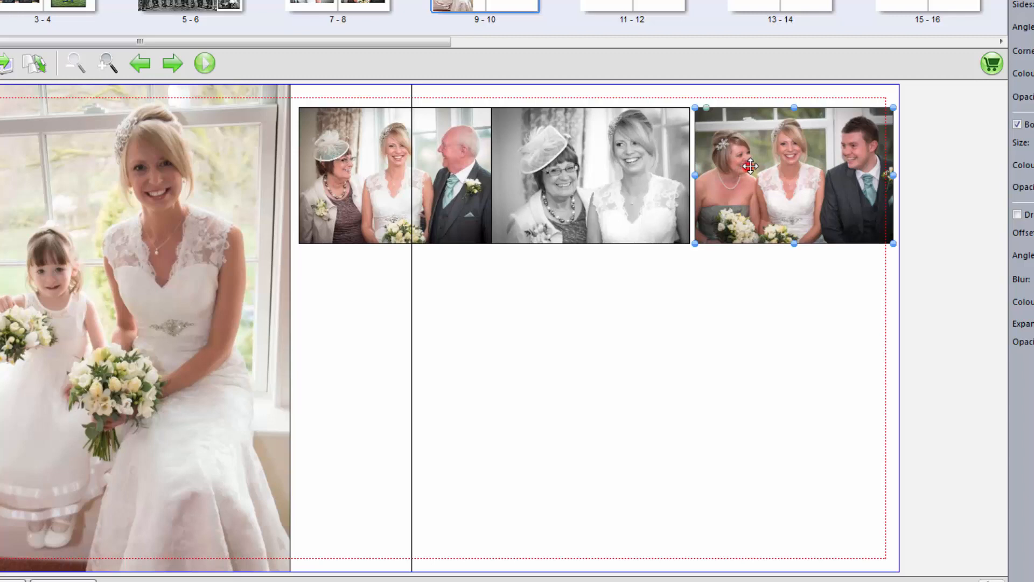
{"action": "left_click_drag", "start_coordinate": [748, 166], "coordinate": [812, 226]}
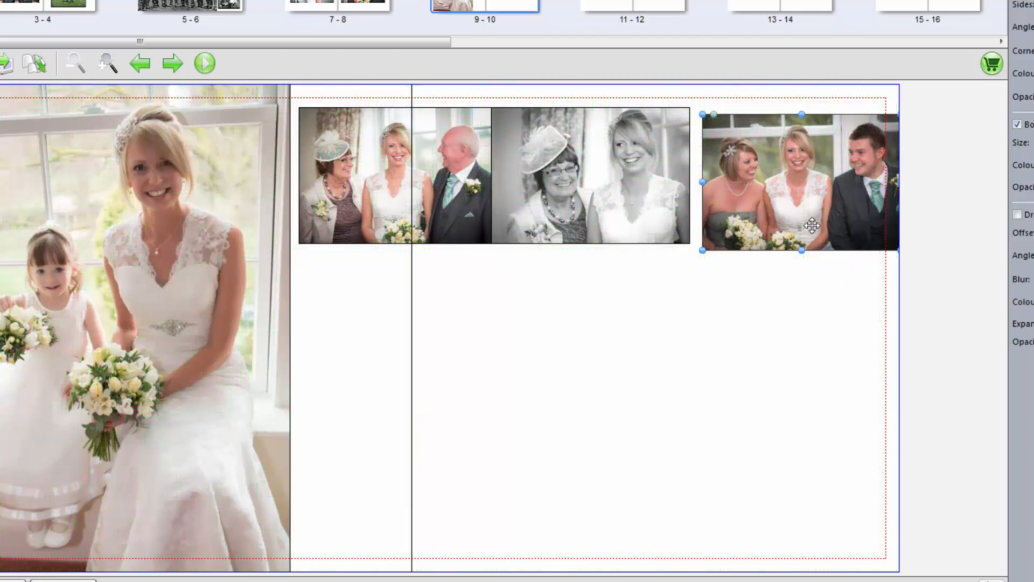
{"action": "left_click", "coordinate": [604, 180], "text": "ctrl"}
{"action": "left_click", "coordinate": [402, 186], "text": "ctrl"}
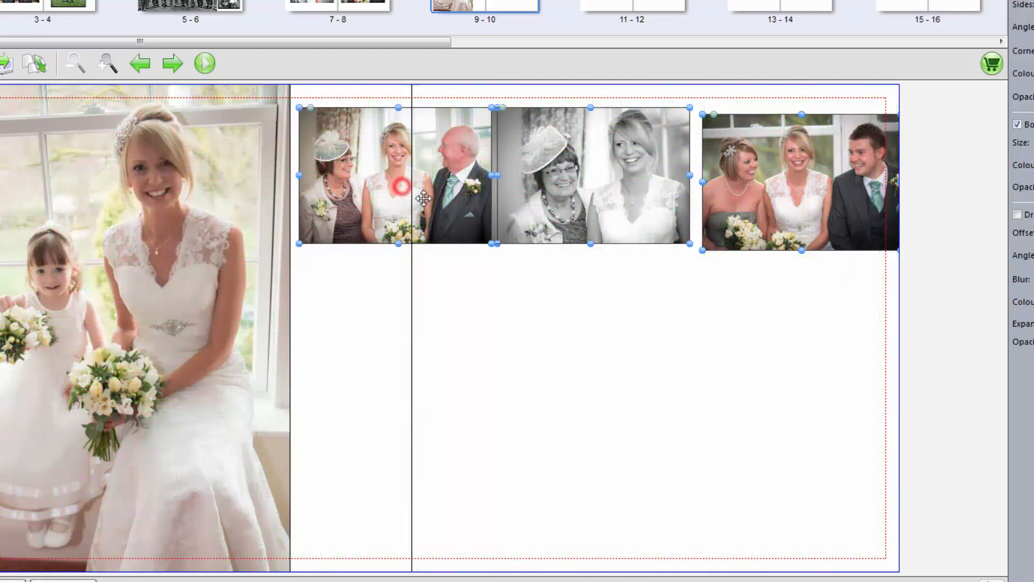
{"action": "right_click", "coordinate": [461, 180]}
{"action": "mouse_move", "coordinate": [525, 191]}
{"action": "left_click", "coordinate": [658, 190]}
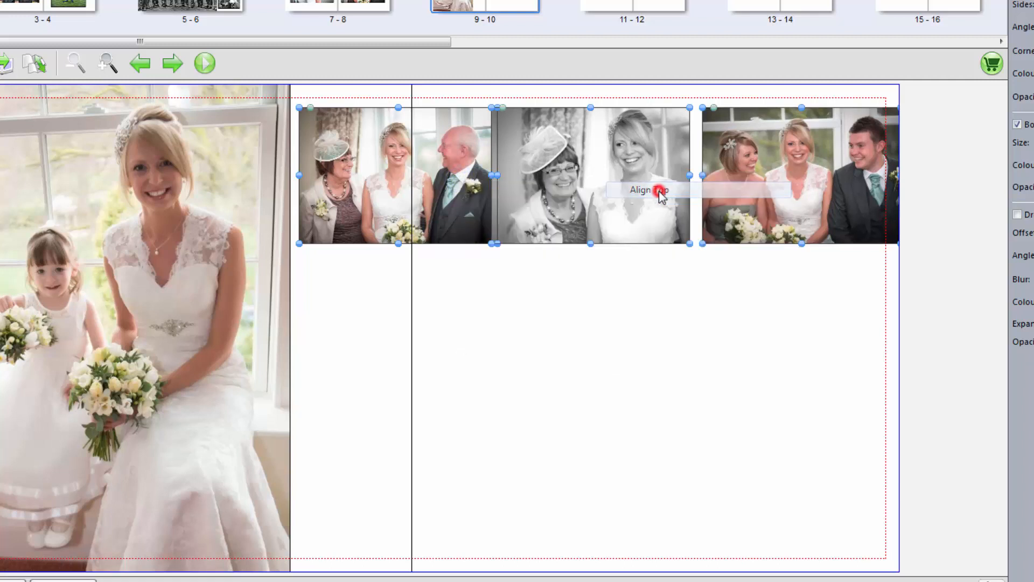
Select all three small photos in the row and open the item spacing settings for them
{"action": "left_click", "coordinate": [940, 321]}
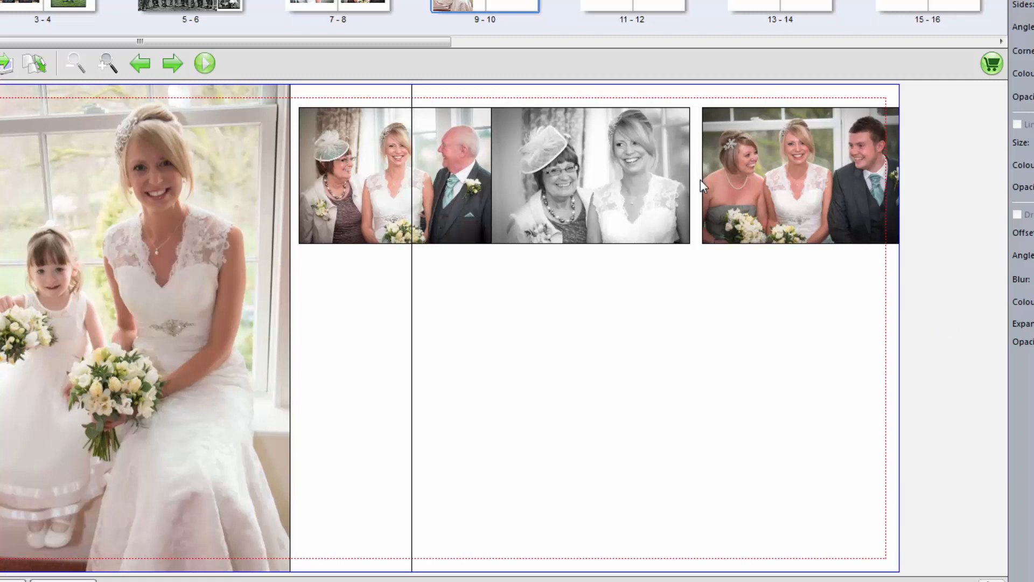
{"action": "left_click", "coordinate": [810, 174]}
{"action": "left_click", "coordinate": [635, 184], "text": "ctrl"}
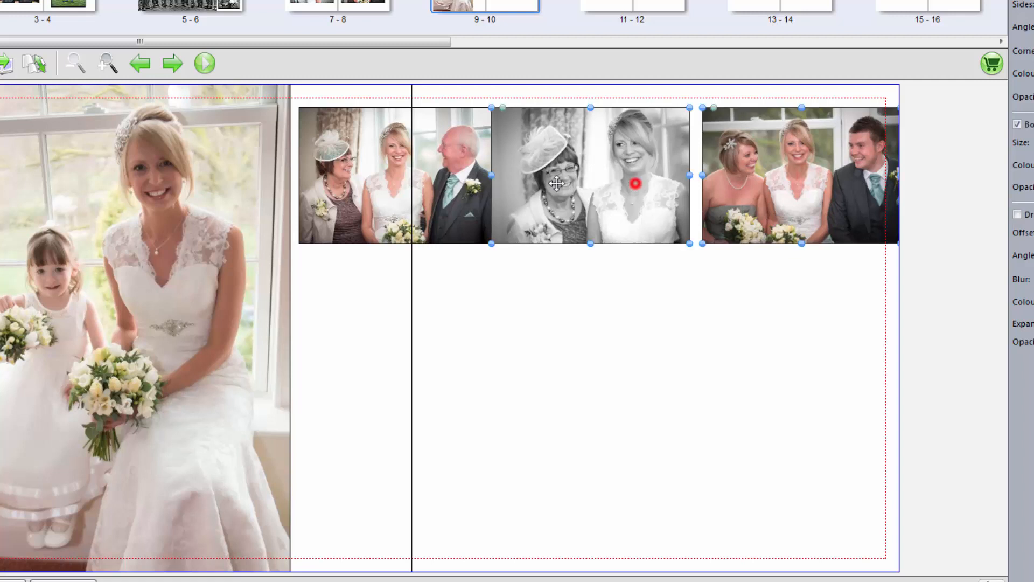
{"action": "left_click", "coordinate": [418, 169], "text": "ctrl"}
{"action": "right_click", "coordinate": [606, 162]}
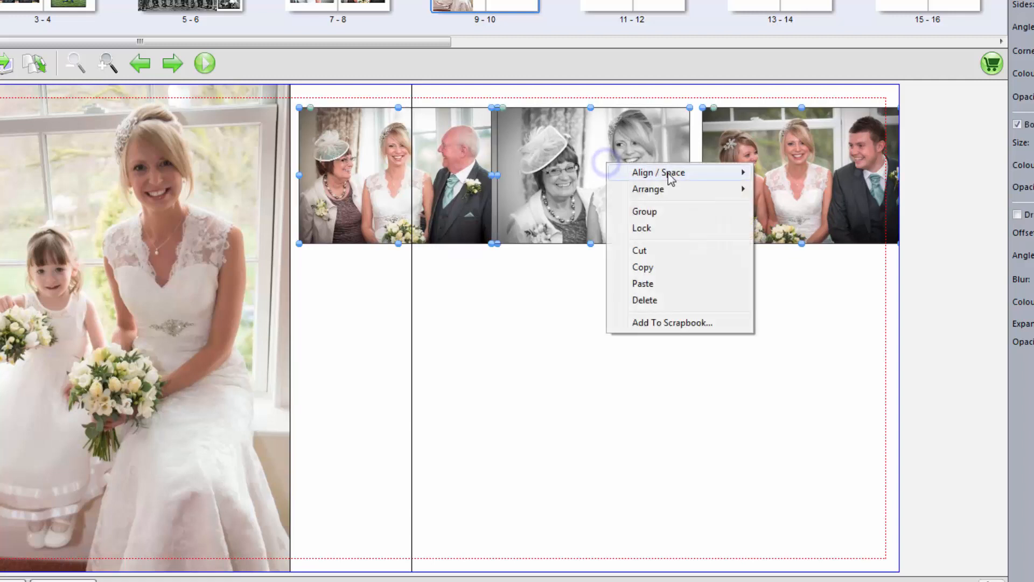
{"action": "mouse_move", "coordinate": [667, 178]}
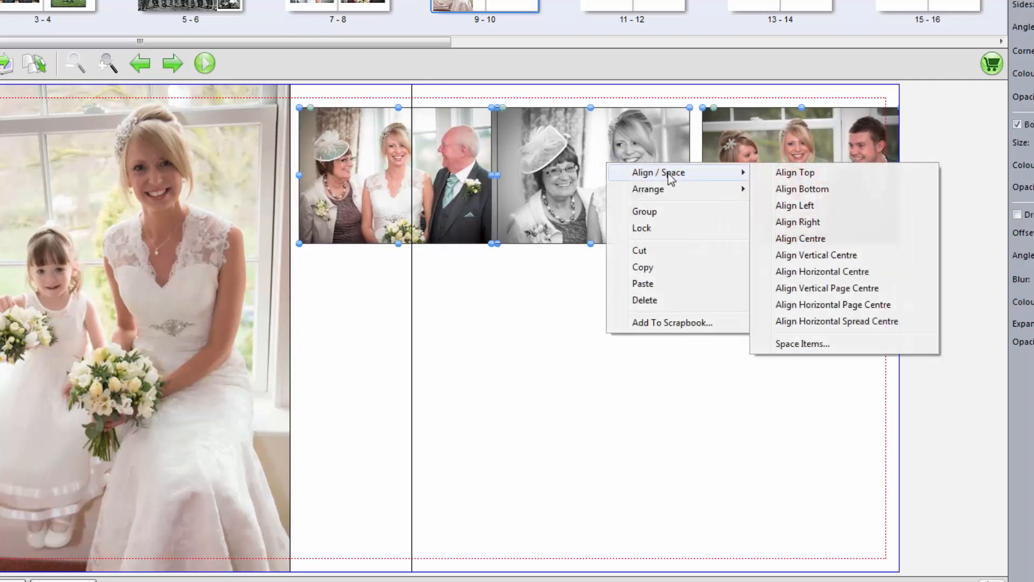
{"action": "left_click", "coordinate": [808, 344]}
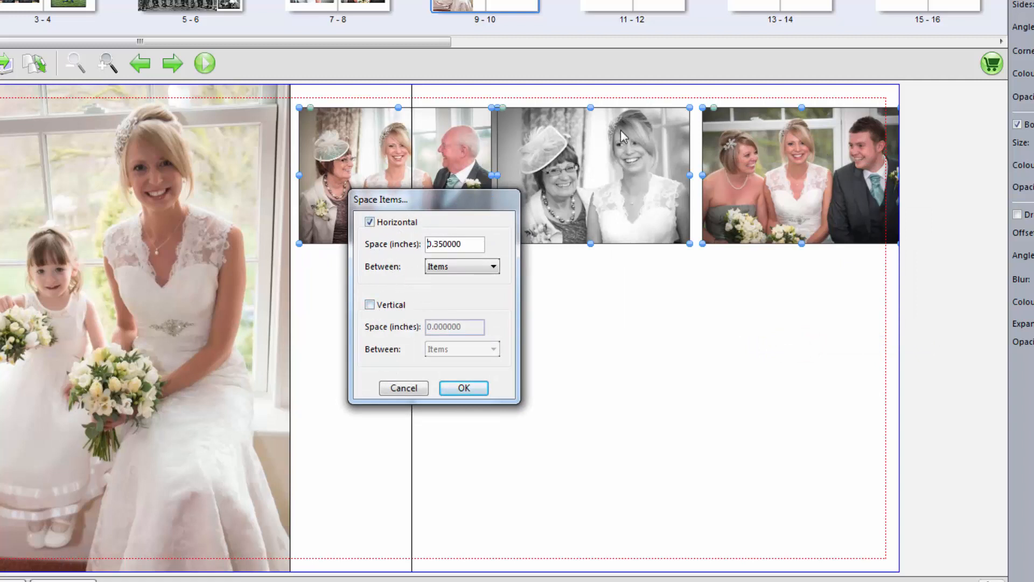
Space the three small photos horizontally with 0 inches between items, leaving vertical spacing off
{"action": "left_click", "coordinate": [370, 222]}
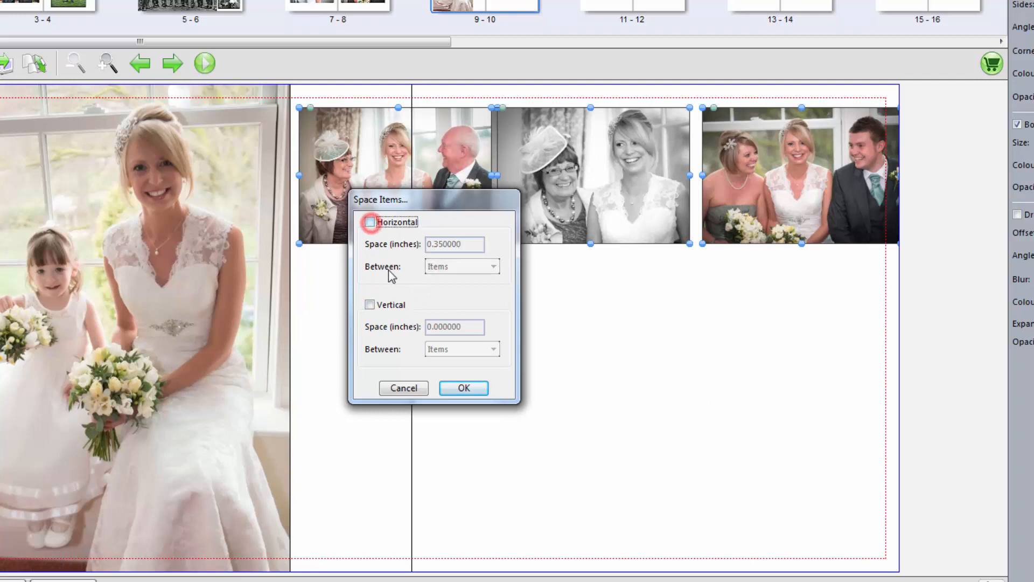
{"action": "left_click", "coordinate": [369, 222]}
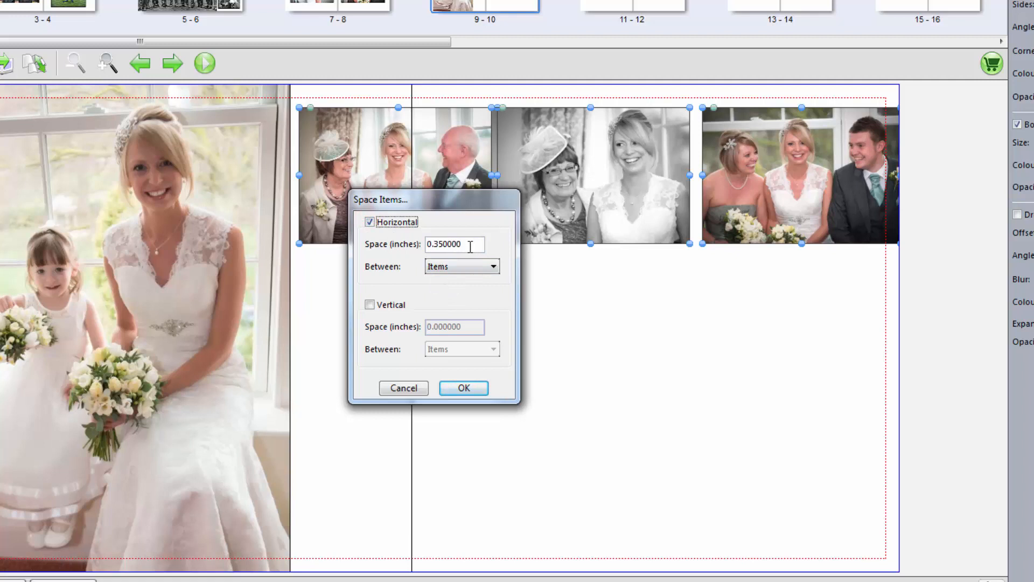
{"action": "left_click_drag", "start_coordinate": [470, 246], "coordinate": [431, 245]}
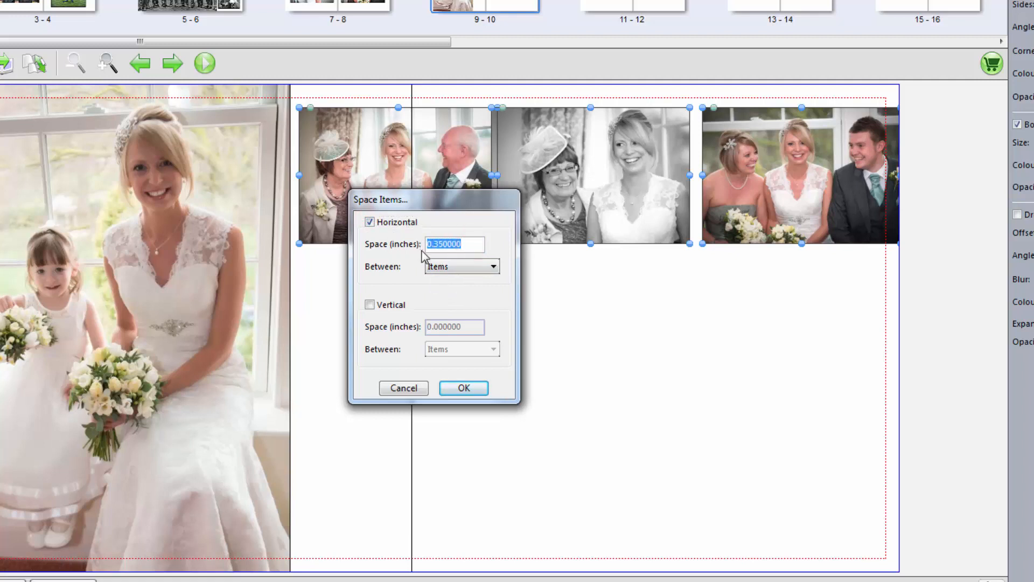
{"action": "type", "text": "0"}
{"action": "left_click", "coordinate": [464, 388]}
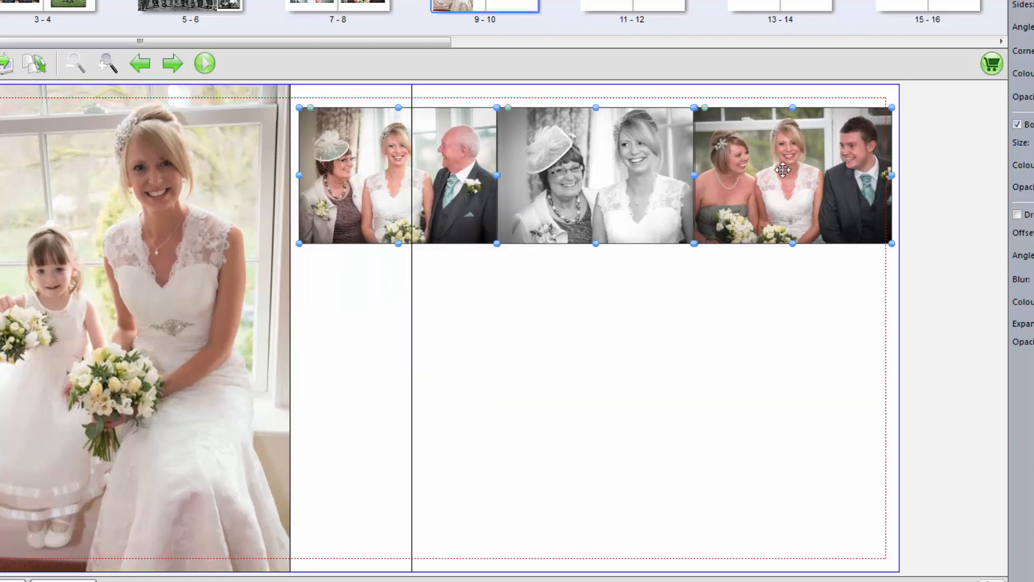
{"action": "left_click", "coordinate": [936, 185]}
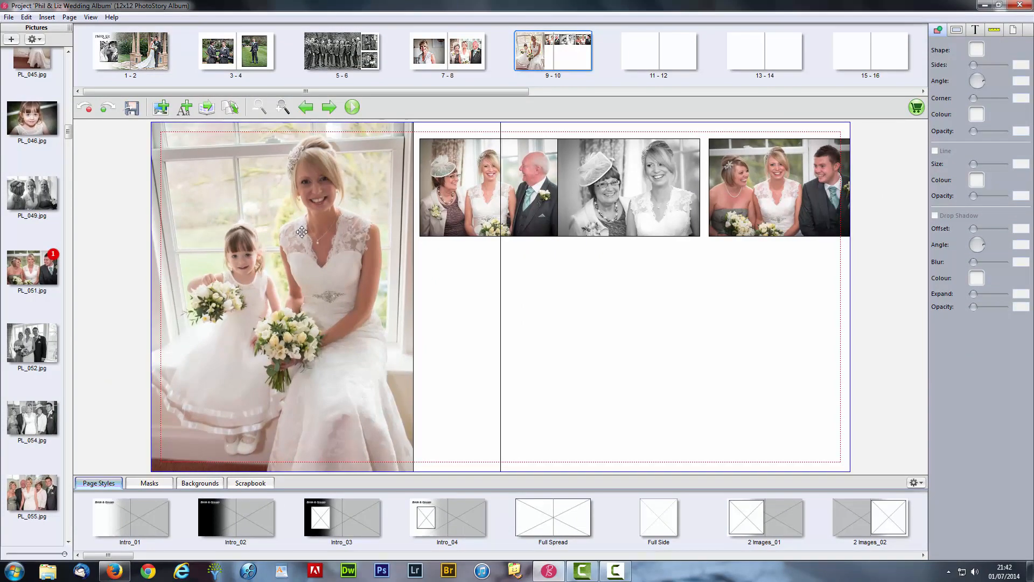
Move the first small photo over the edge of the large portrait, then space all three small photos horizontally 0.35 inches between items
{"action": "left_click_drag", "start_coordinate": [511, 193], "coordinate": [492, 190]}
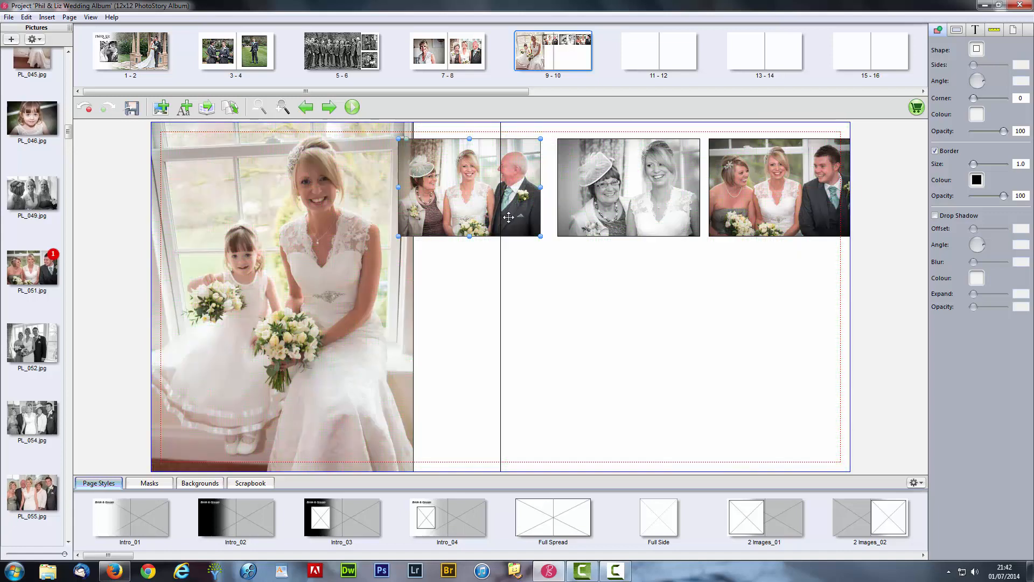
{"action": "left_click", "coordinate": [602, 200], "text": "ctrl"}
{"action": "left_click", "coordinate": [769, 172], "text": "ctrl"}
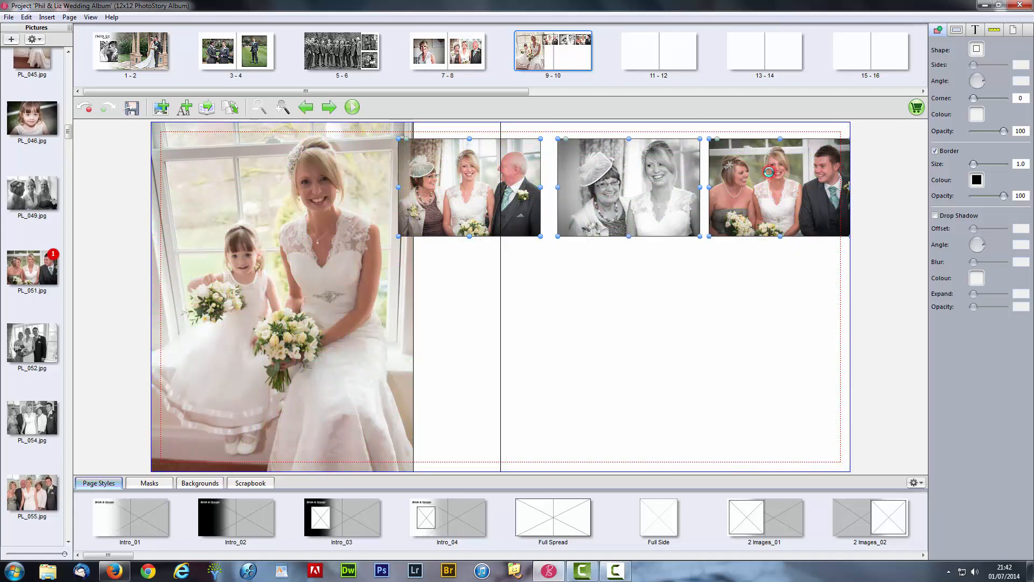
{"action": "right_click", "coordinate": [769, 171]}
{"action": "mouse_move", "coordinate": [816, 183]}
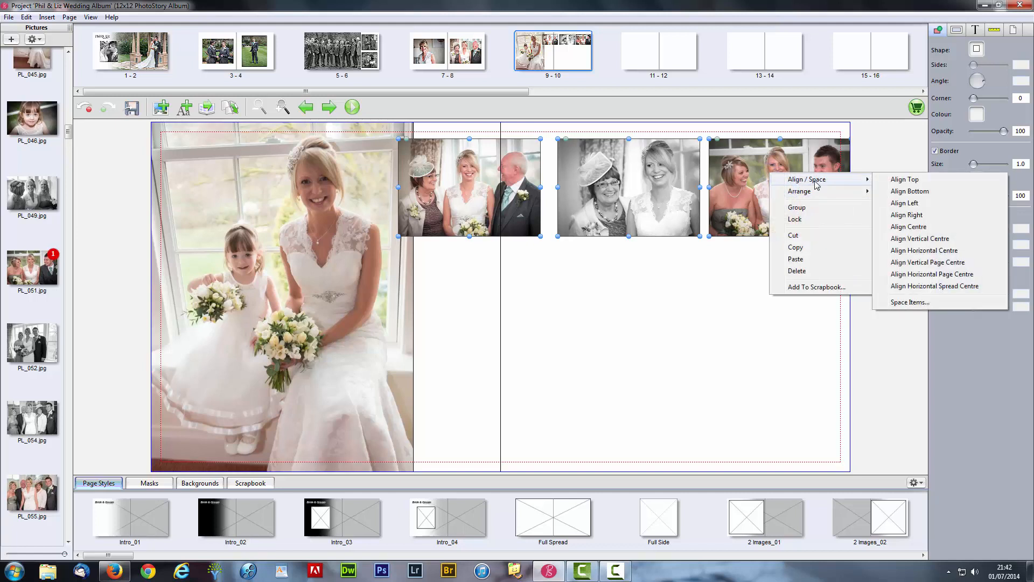
{"action": "left_click", "coordinate": [927, 303]}
{"action": "left_click", "coordinate": [545, 236]}
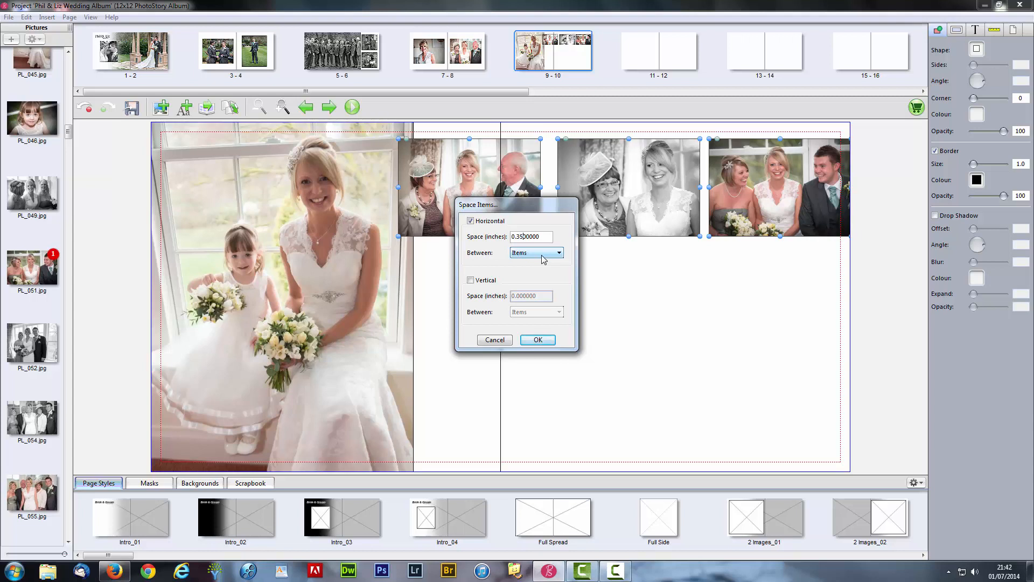
{"action": "left_click", "coordinate": [538, 339]}
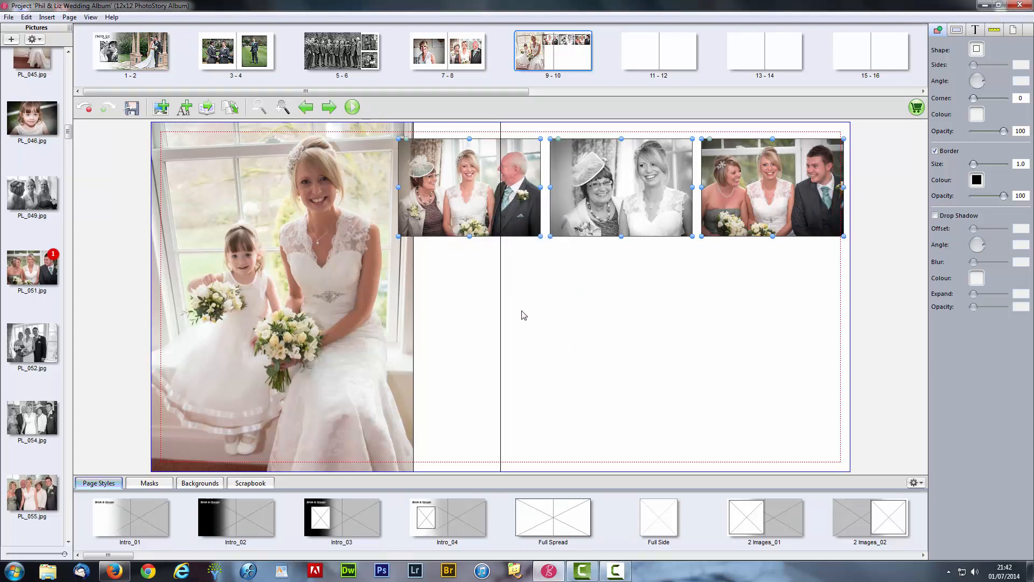
Move the three evenly spaced small photos together outward until the last one meets the right-hand page edge
{"action": "left_click", "coordinate": [605, 209], "text": "shift"}
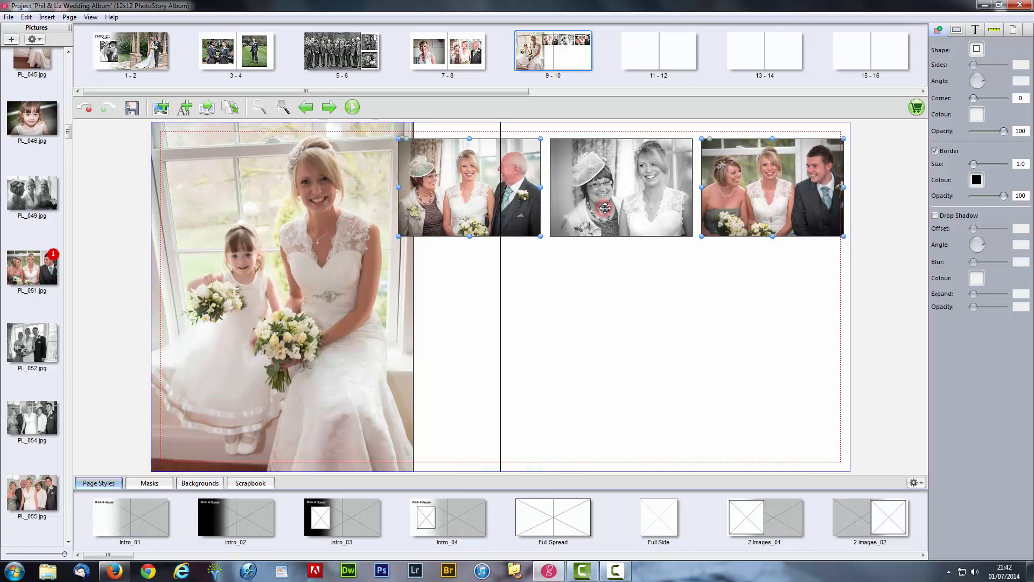
{"action": "left_click", "coordinate": [605, 208], "text": "shift"}
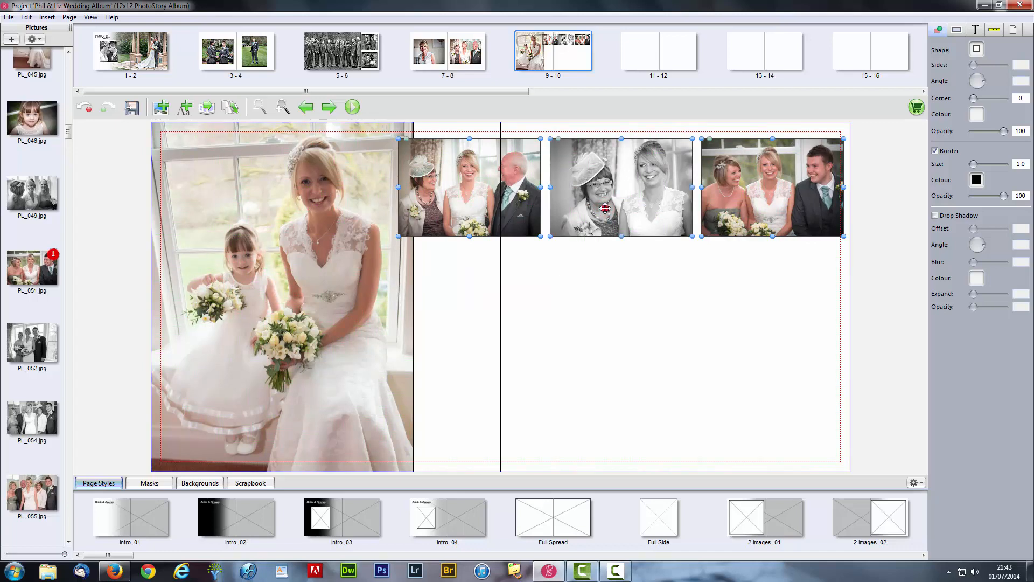
{"action": "left_click_drag", "start_coordinate": [605, 209], "coordinate": [615, 209]}
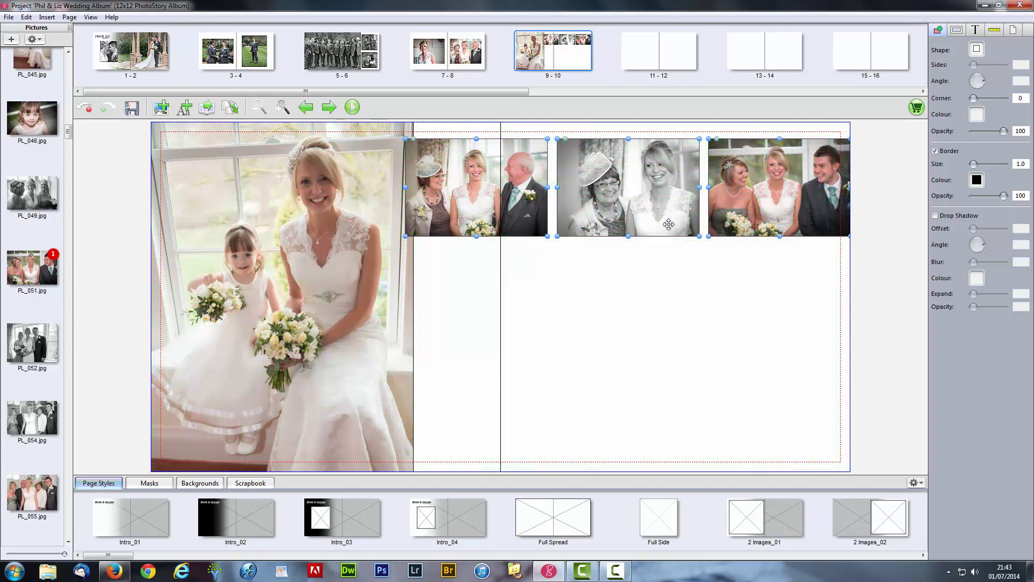
{"action": "left_click", "coordinate": [880, 295]}
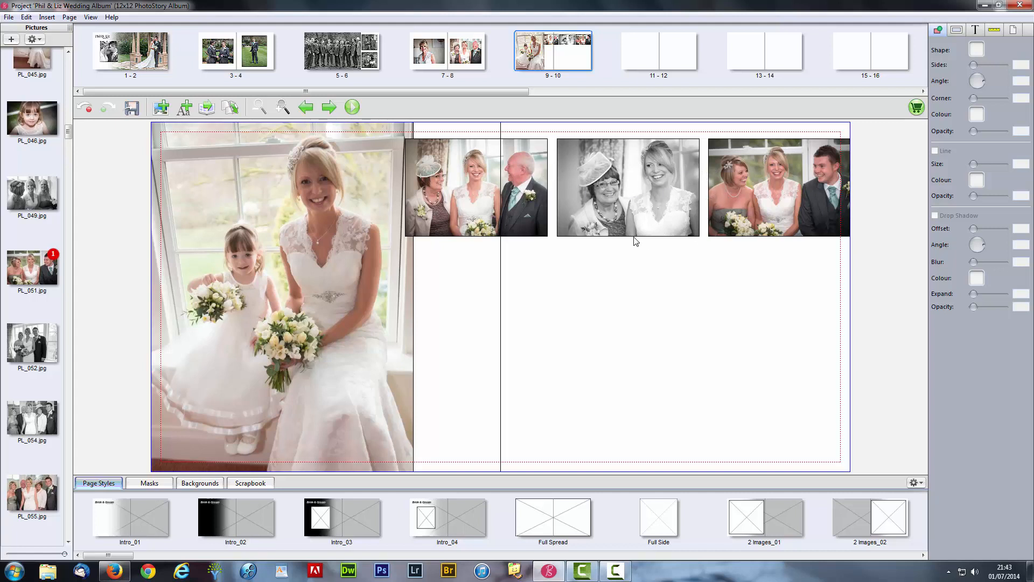
Align the three small photos in the row by their top edges
{"action": "left_click", "coordinate": [460, 189]}
{"action": "left_click", "coordinate": [611, 186], "text": "shift"}
{"action": "left_click", "coordinate": [764, 190], "text": "shift"}
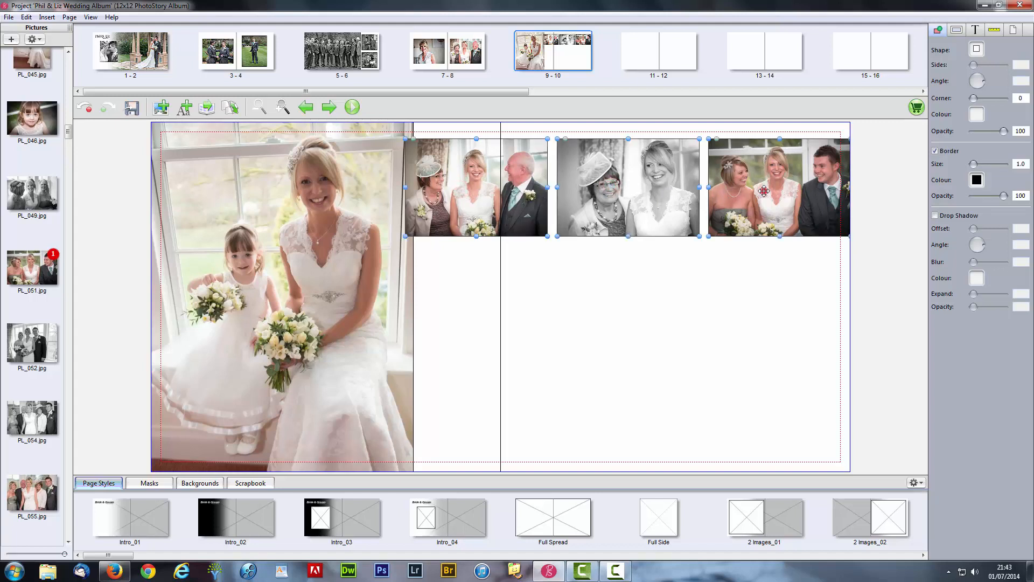
{"action": "right_click", "coordinate": [763, 191]}
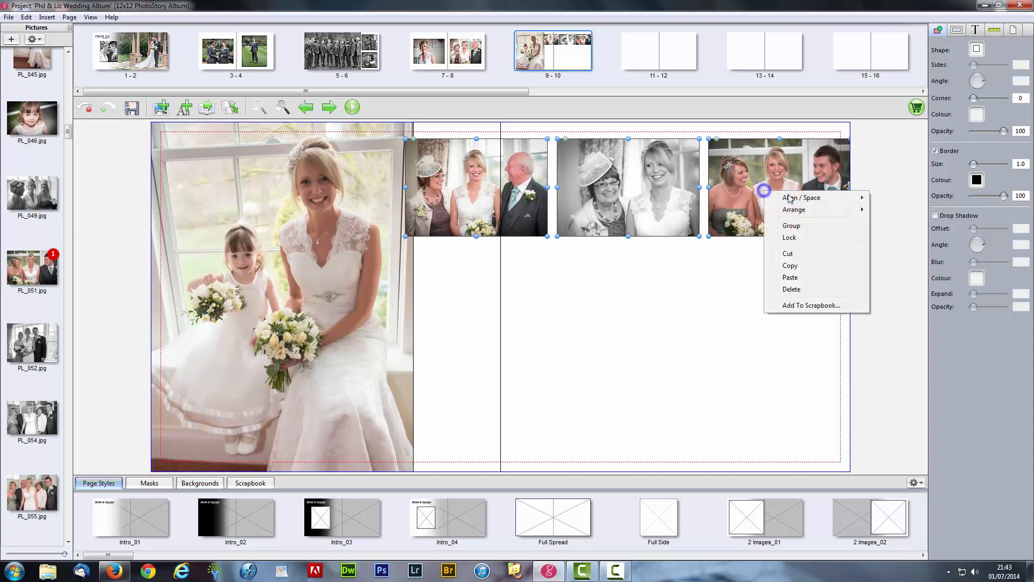
{"action": "mouse_move", "coordinate": [808, 197]}
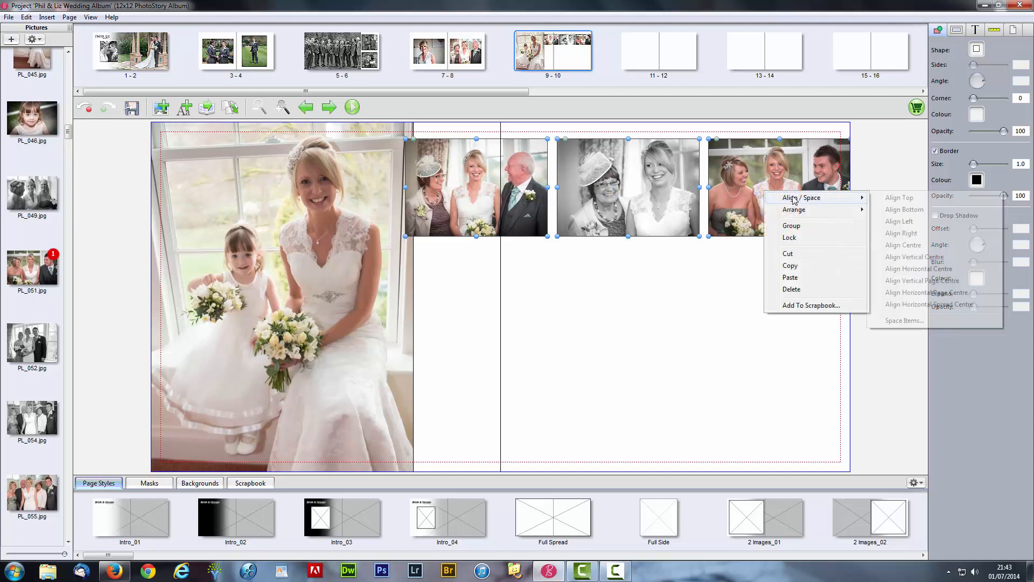
{"action": "left_click", "coordinate": [906, 202]}
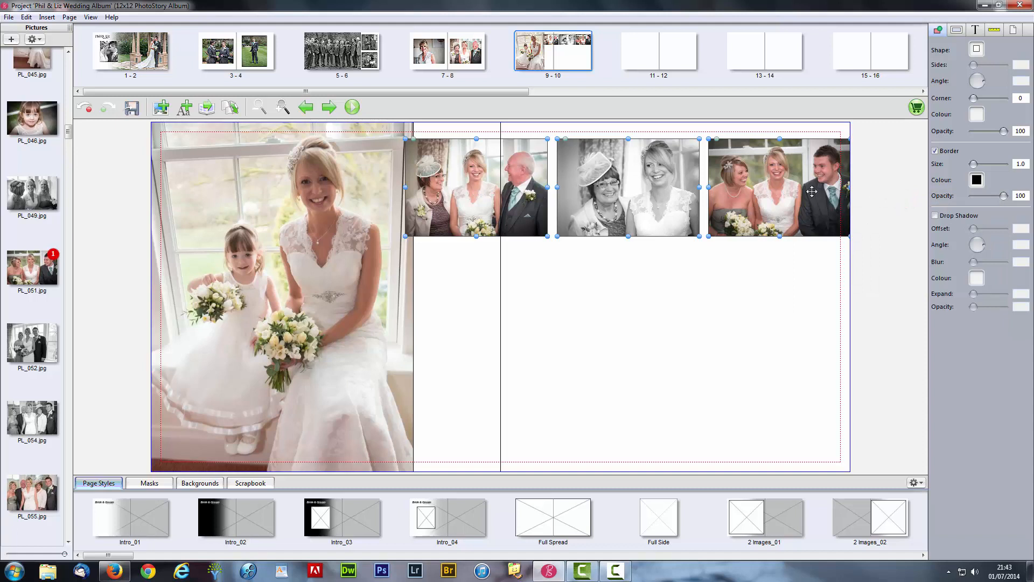
Nudge the row of three small photos down together by four small increments and deselect them
{"action": "key", "text": "Down"}
{"action": "key", "text": "Down"}
{"action": "key", "text": "Down"}
{"action": "key", "text": "Down"}
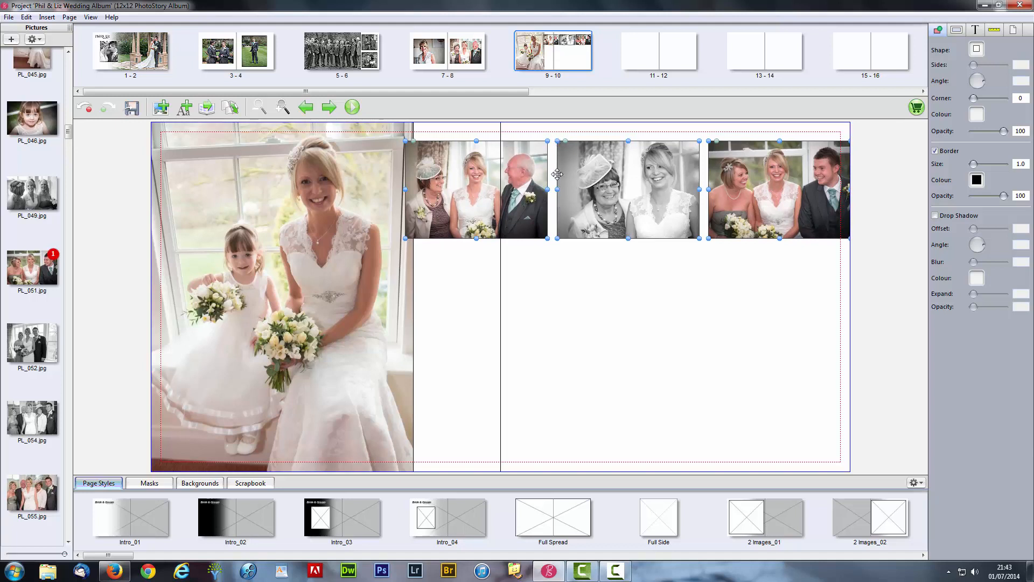
{"action": "left_click", "coordinate": [900, 225]}
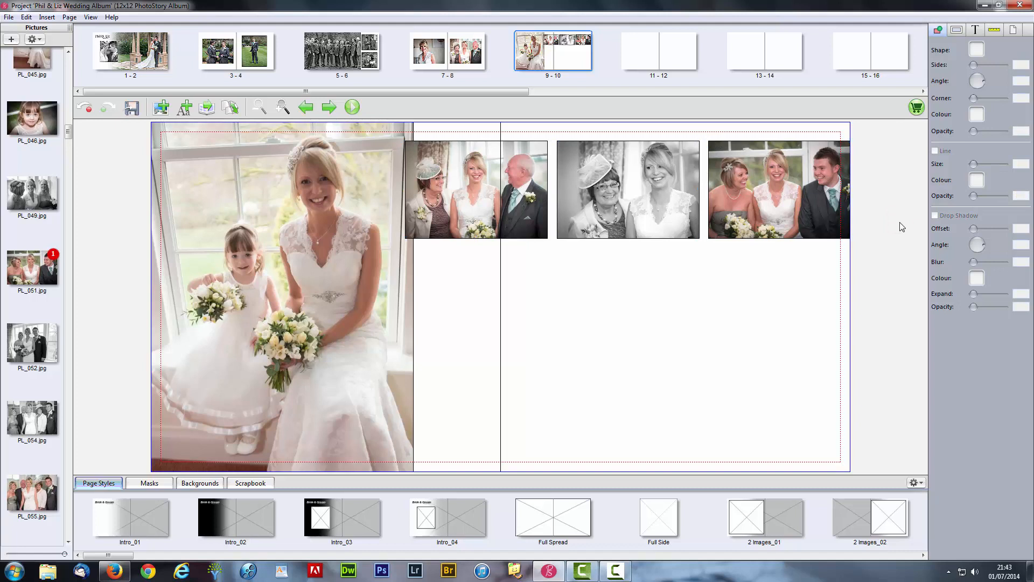